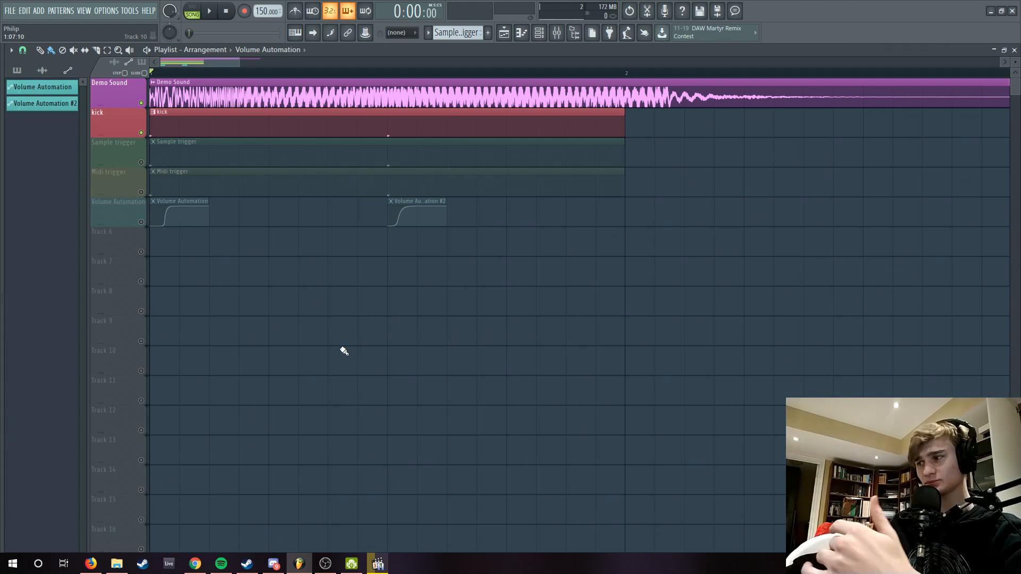
Move the Volume Automation track directly below the kick track, enable it and play the arrangement looped over all selected clips
{"action": "left_click_drag", "start_coordinate": [136, 218], "coordinate": [129, 151]}
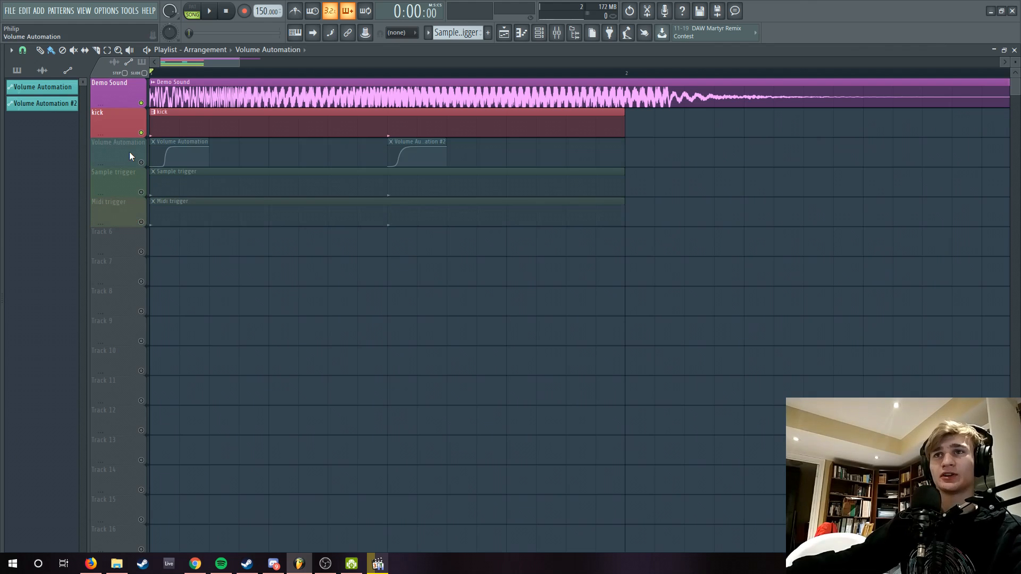
{"action": "left_click", "coordinate": [146, 162]}
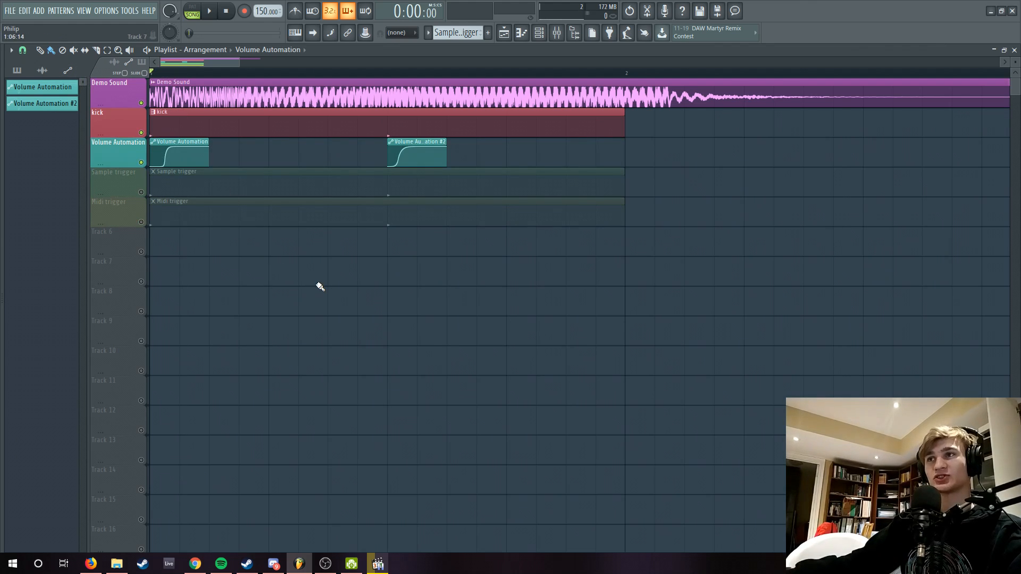
{"action": "key", "text": "space"}
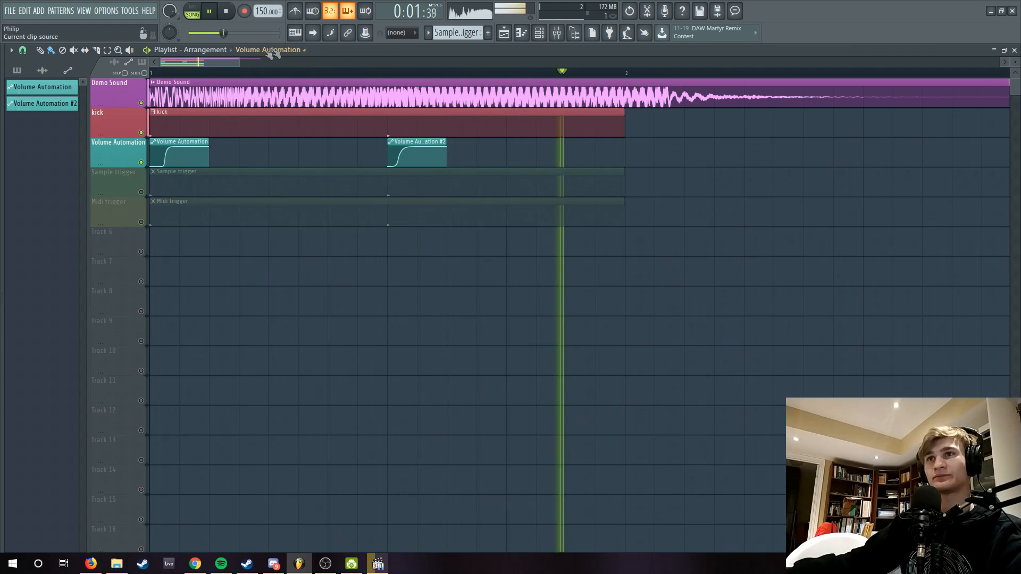
{"action": "key", "text": "ctrl+a"}
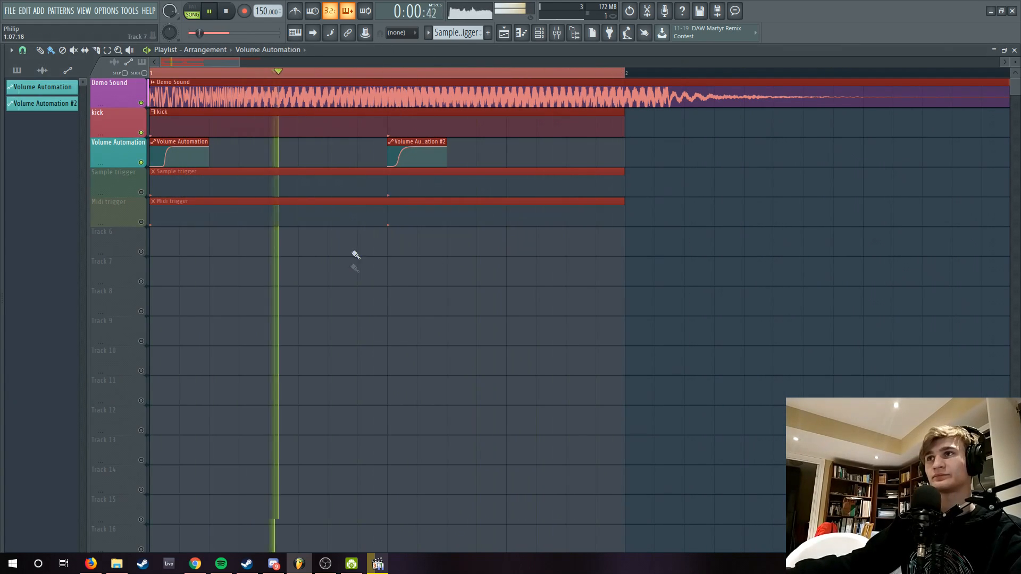
{"action": "key", "text": "space"}
Open the kick pattern and inspect the mixer routing of the Snare, Not Sidechained, Tutorial Bass and Sidechained tracks
{"action": "left_click", "coordinate": [167, 120]}
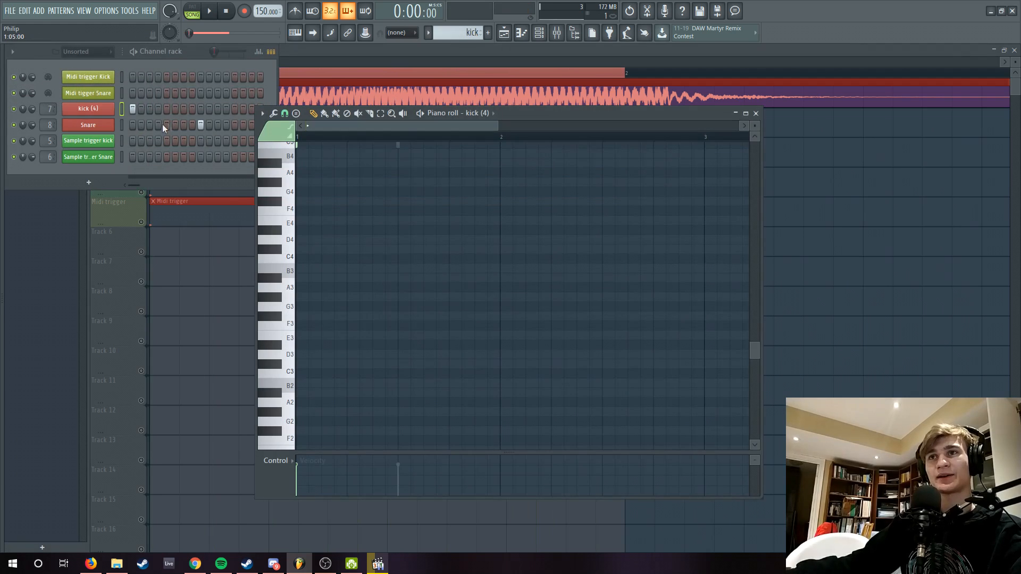
{"action": "left_click", "coordinate": [50, 124]}
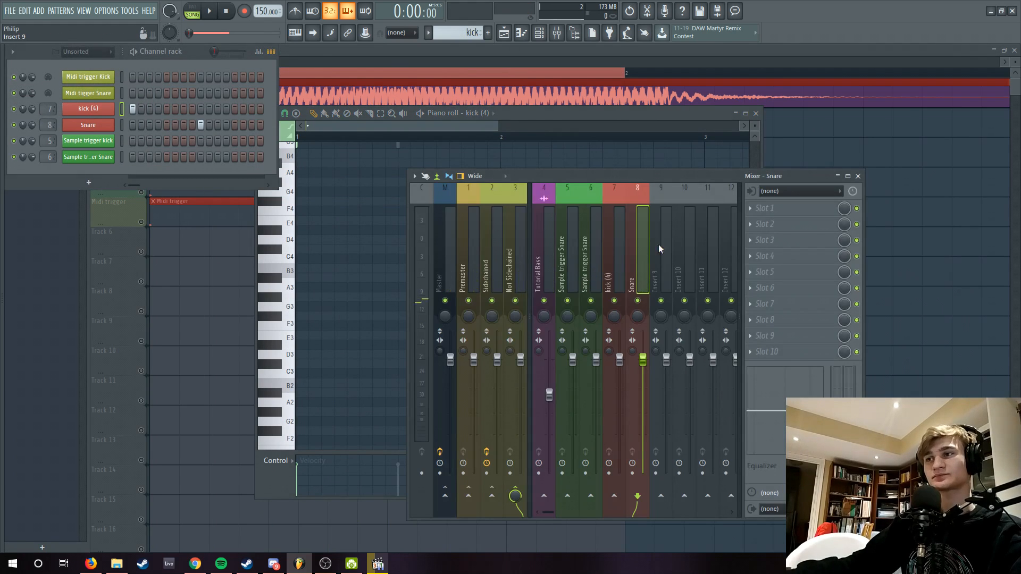
{"action": "left_click", "coordinate": [519, 240]}
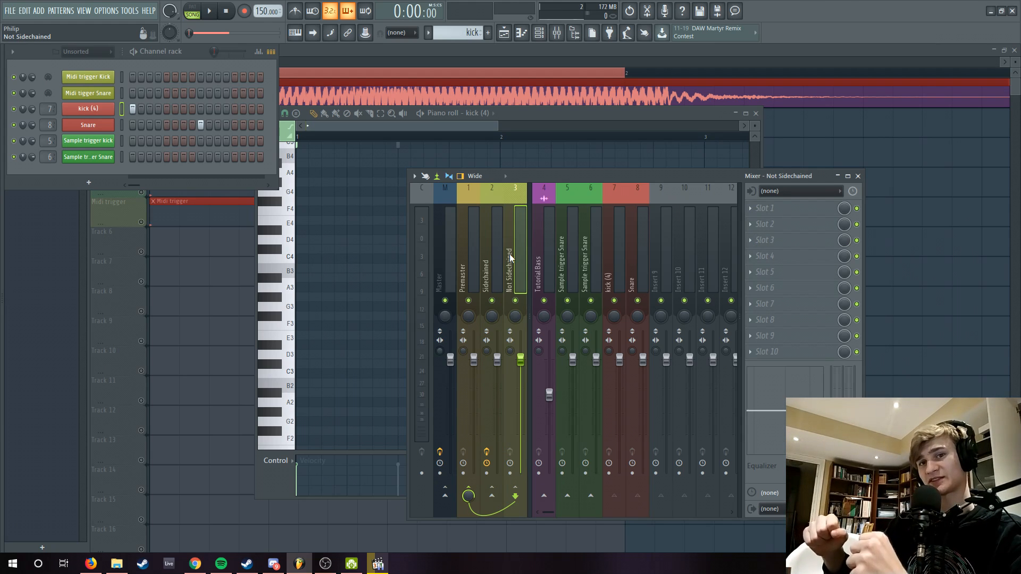
{"action": "left_click", "coordinate": [541, 244]}
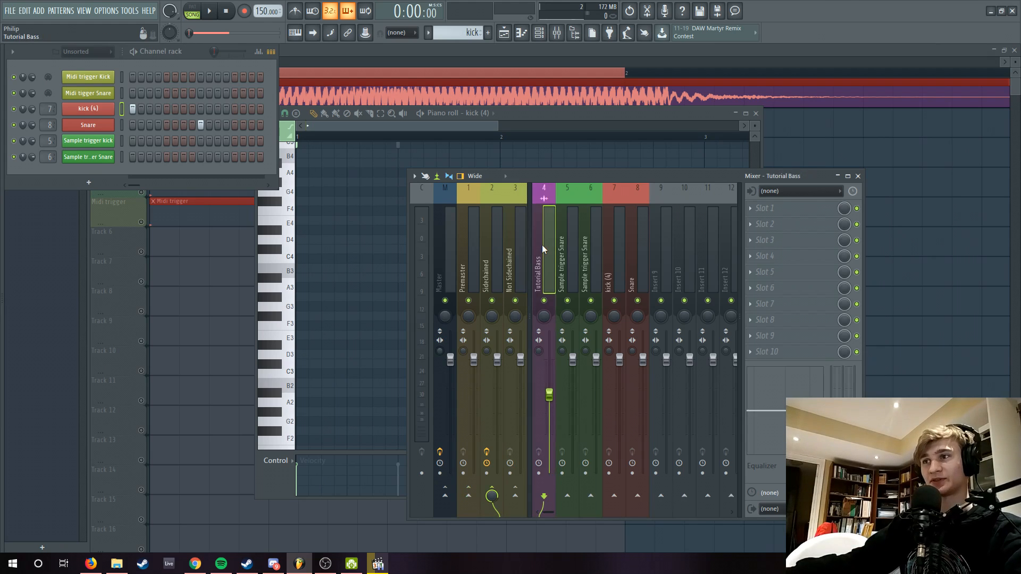
{"action": "left_click", "coordinate": [485, 244]}
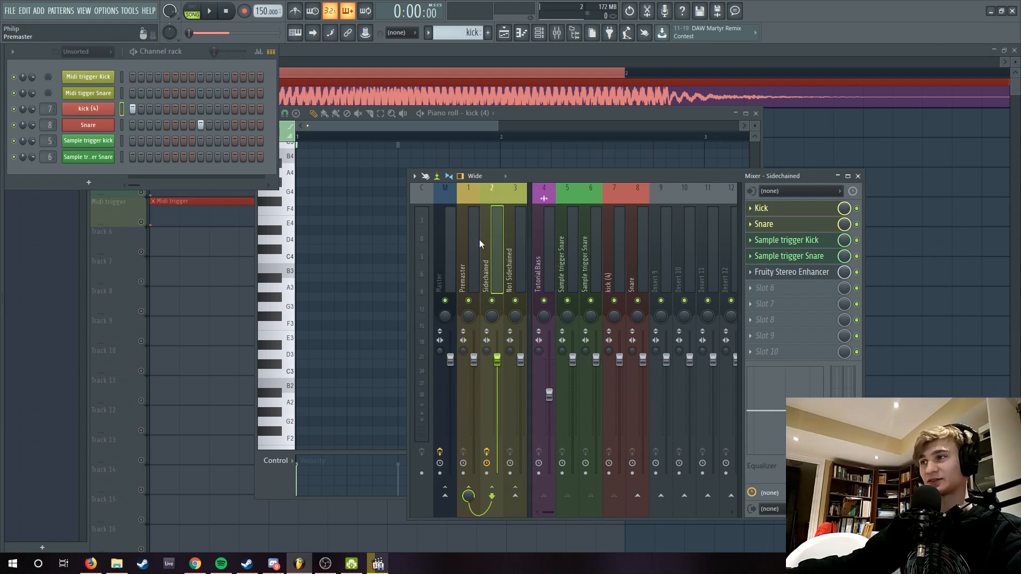
Open the Fruity Stereo Enhancer on the Sidechained mixer track and close the mixer and piano roll around it
{"action": "left_click", "coordinate": [780, 272]}
{"action": "left_click", "coordinate": [776, 273]}
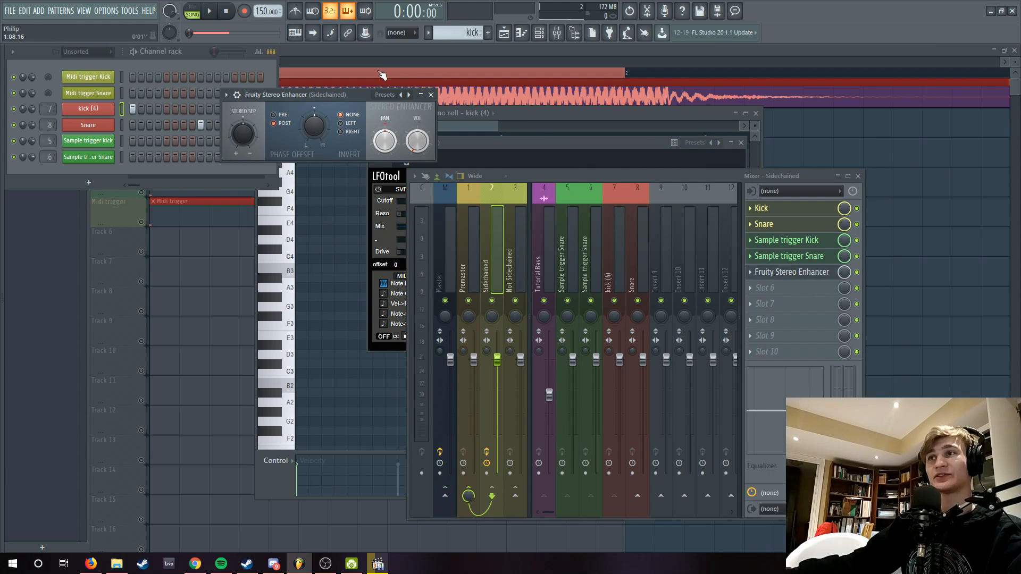
{"action": "left_click_drag", "start_coordinate": [298, 95], "coordinate": [585, 109]}
{"action": "left_click", "coordinate": [858, 176]}
{"action": "left_click", "coordinate": [756, 113]}
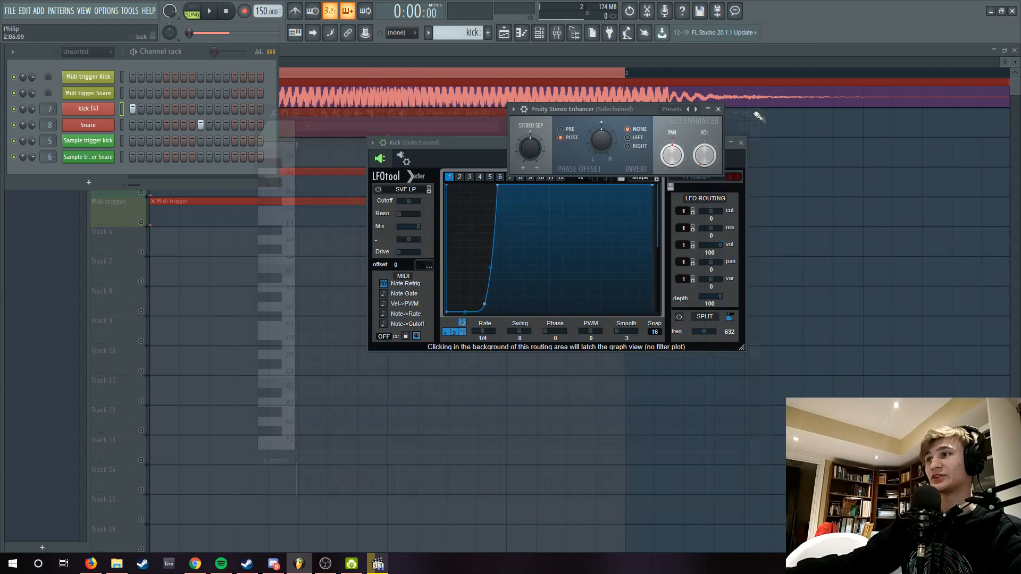
Restore the playlist to a smaller window beside the Stereo Enhancer and play the arrangement to watch the automated volume knob
{"action": "left_click_drag", "start_coordinate": [448, 73], "coordinate": [147, 80]}
{"action": "left_click", "coordinate": [1004, 50]}
{"action": "left_click_drag", "start_coordinate": [617, 52], "coordinate": [736, 200]}
{"action": "left_click_drag", "start_coordinate": [640, 110], "coordinate": [225, 157]}
{"action": "left_click_drag", "start_coordinate": [619, 186], "coordinate": [611, 44]}
{"action": "key", "text": "space"}
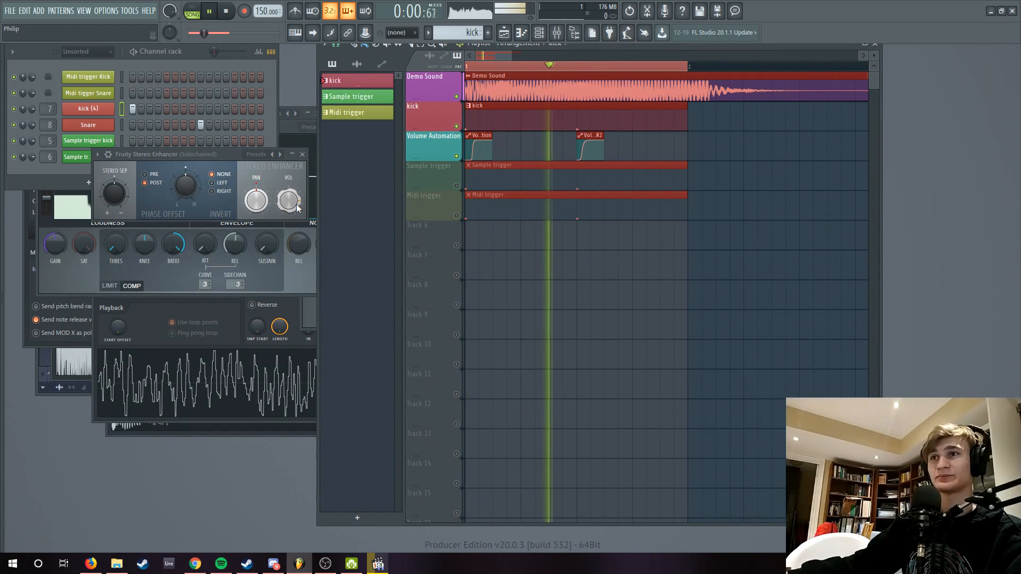
{"action": "key", "text": "space"}
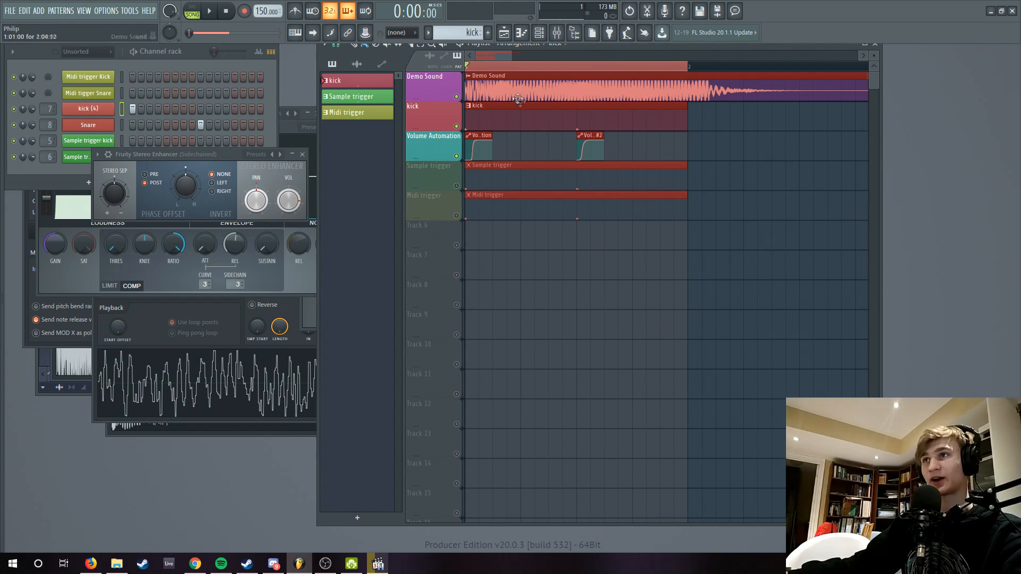
Add the VDUB3 Crash 011 sample at the playlist's start on an enabled track directly below the kick track
{"action": "mouse_move", "coordinate": [1, 239]}
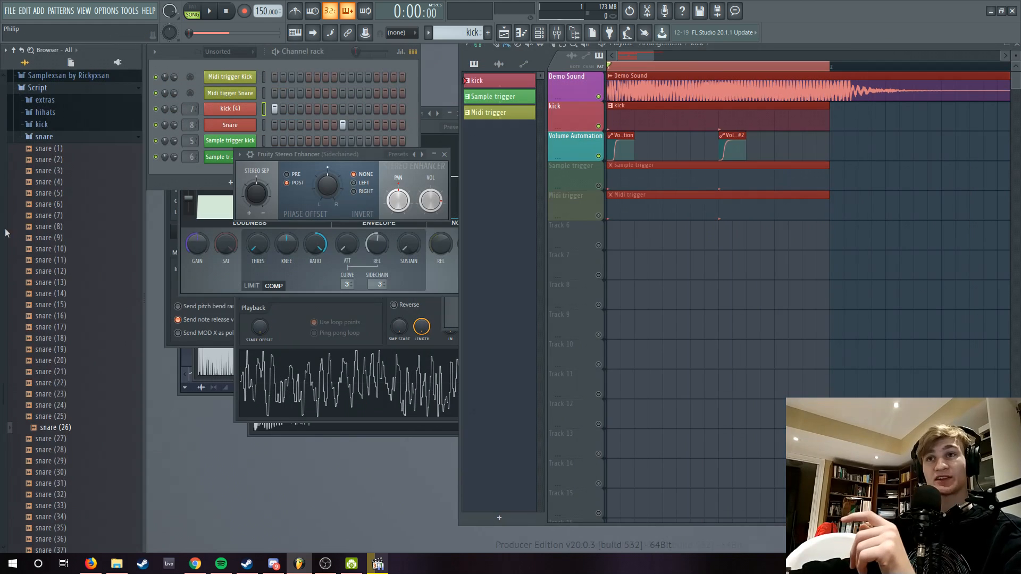
{"action": "left_click", "coordinate": [53, 138]}
{"action": "left_click", "coordinate": [69, 246]}
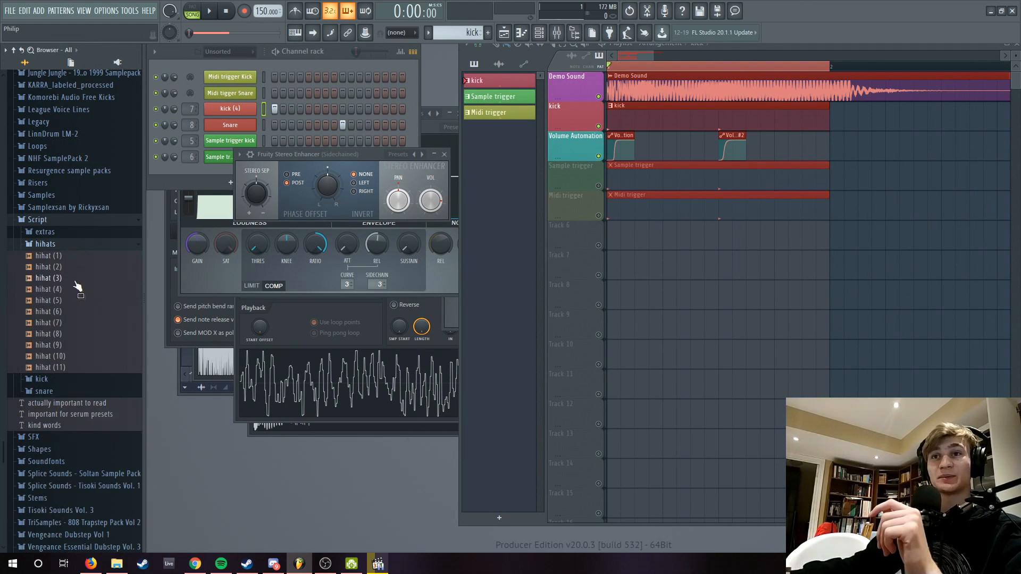
{"action": "left_click", "coordinate": [53, 234]}
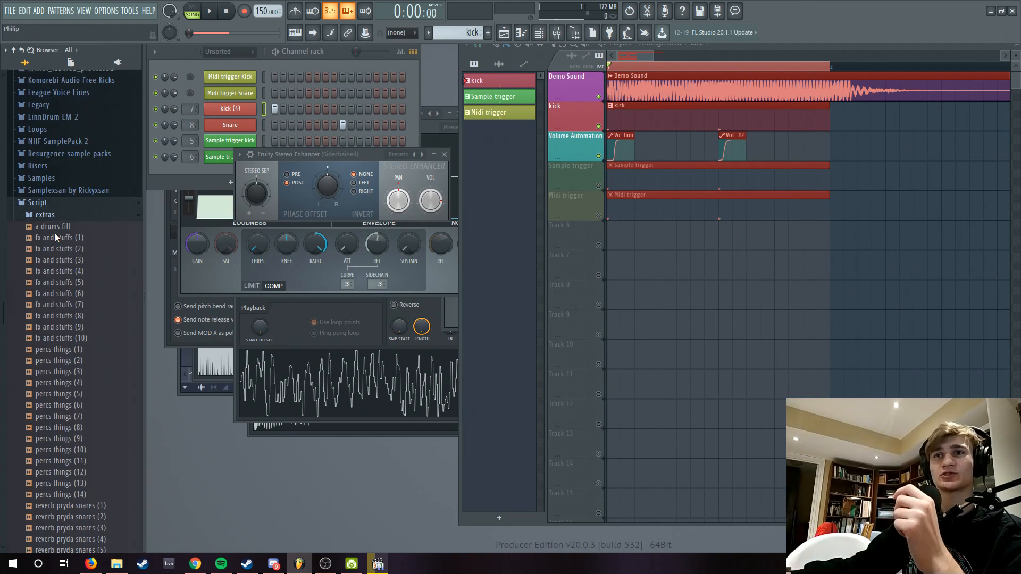
{"action": "left_click", "coordinate": [62, 234]}
{"action": "left_click_drag", "start_coordinate": [61, 234], "coordinate": [473, 237]}
{"action": "scroll", "coordinate": [440, 209], "scroll_direction": "up", "scroll_amount": 3}
{"action": "left_click", "coordinate": [456, 156]}
Rename the crash sample's playlist track to Crash and give it a red colour
{"action": "right_click", "coordinate": [435, 133]}
{"action": "left_click", "coordinate": [475, 136]}
{"action": "type", "text": "Cra"}
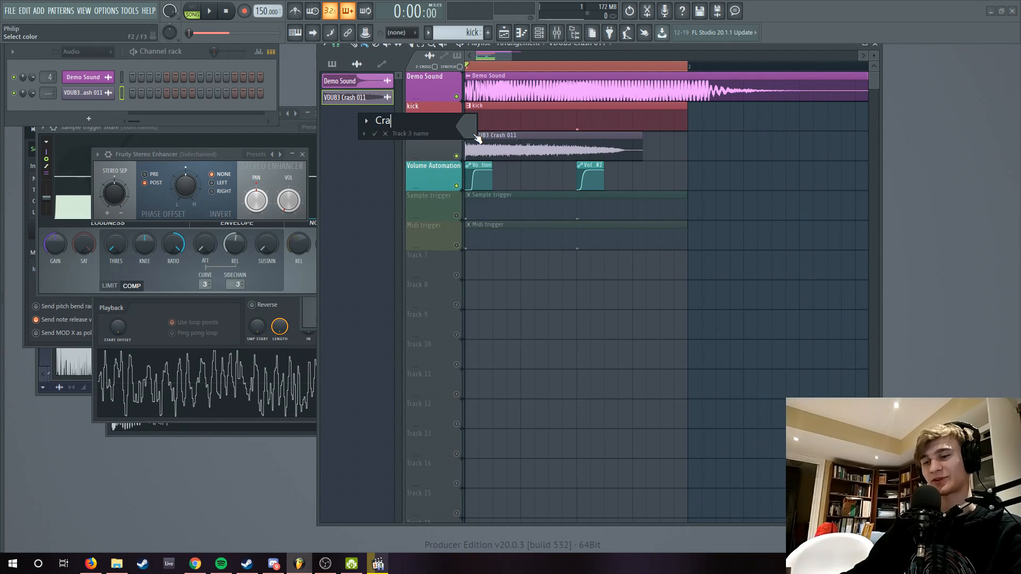
{"action": "left_click", "coordinate": [475, 135]}
{"action": "left_click", "coordinate": [483, 211]}
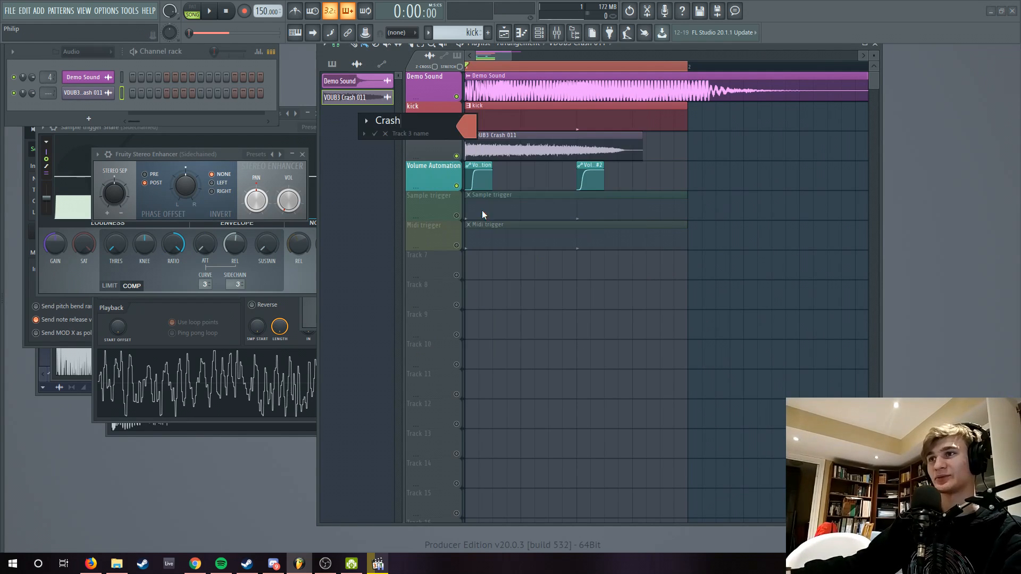
{"action": "key", "text": "Return"}
Assign the Crash sample to mixer track 9 and play the arrangement with it
{"action": "double_click", "coordinate": [495, 140]}
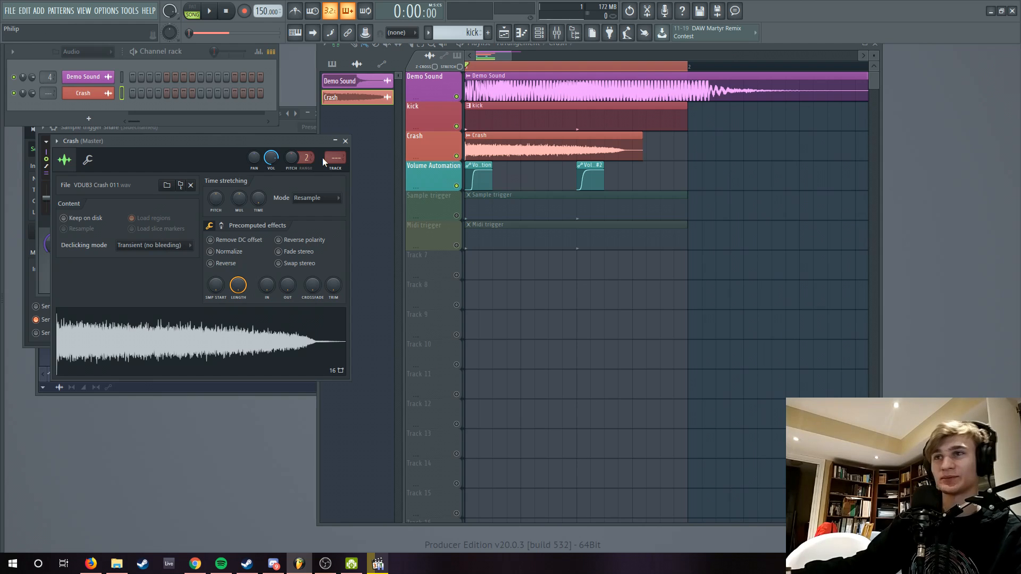
{"action": "key", "text": "ctrl+l"}
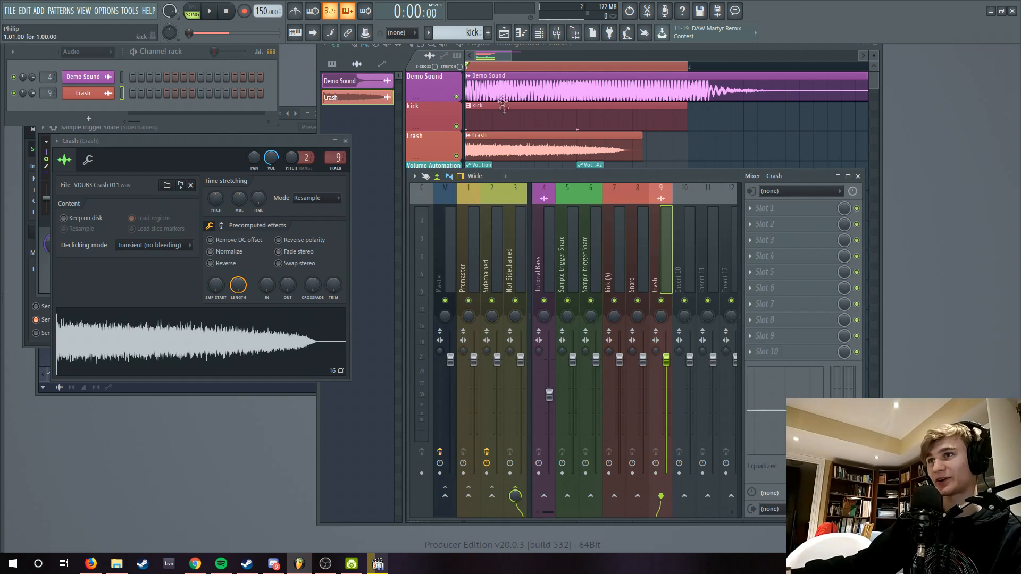
{"action": "left_click", "coordinate": [455, 71]}
{"action": "key", "text": "space"}
{"action": "key", "text": "space"}
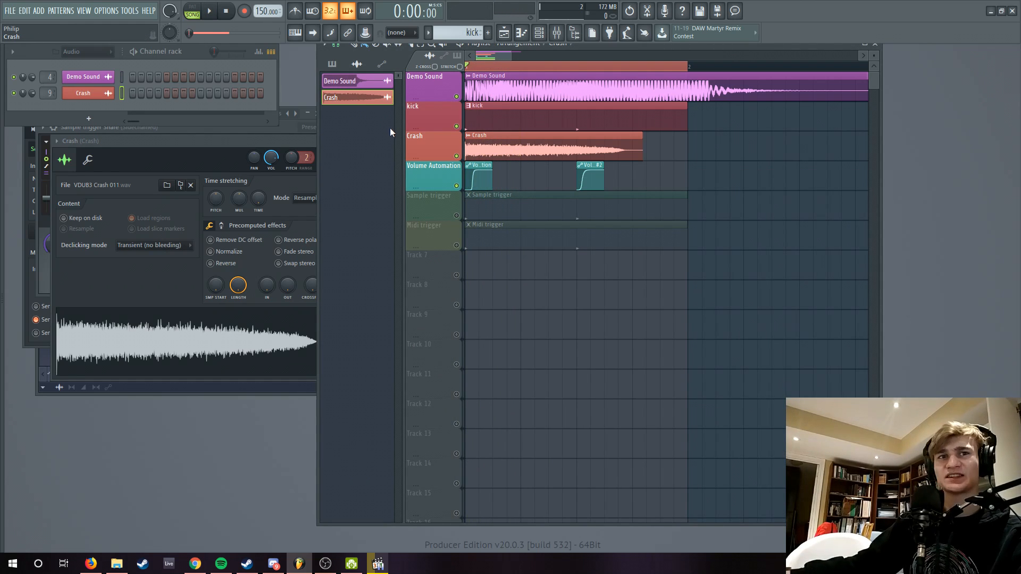
{"action": "key", "text": "space"}
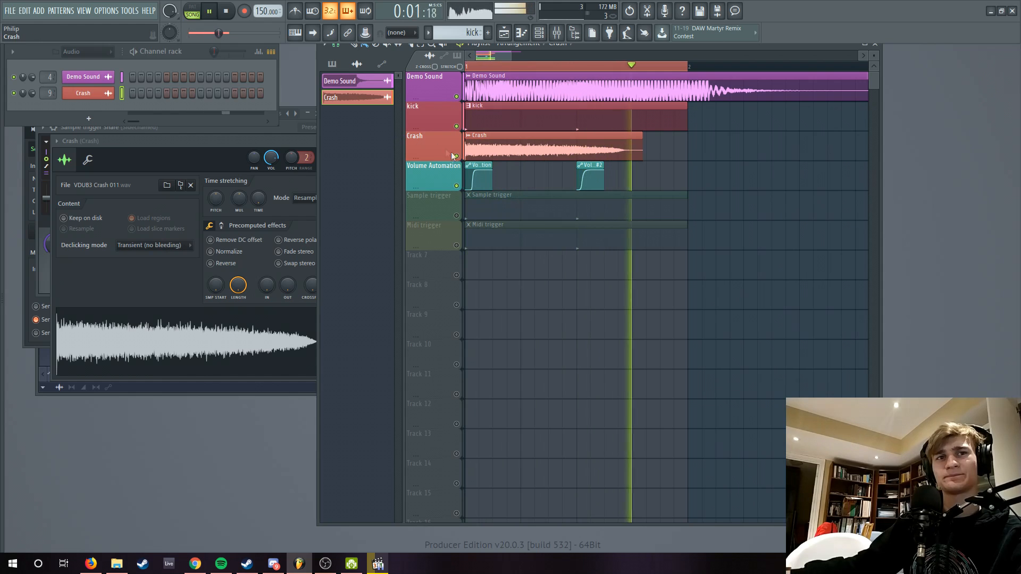
{"action": "key", "text": "space"}
Route the Crash mixer track to Sidechained instead of Not Sidechained and play the arrangement to hear the ducking
{"action": "key", "text": "F9"}
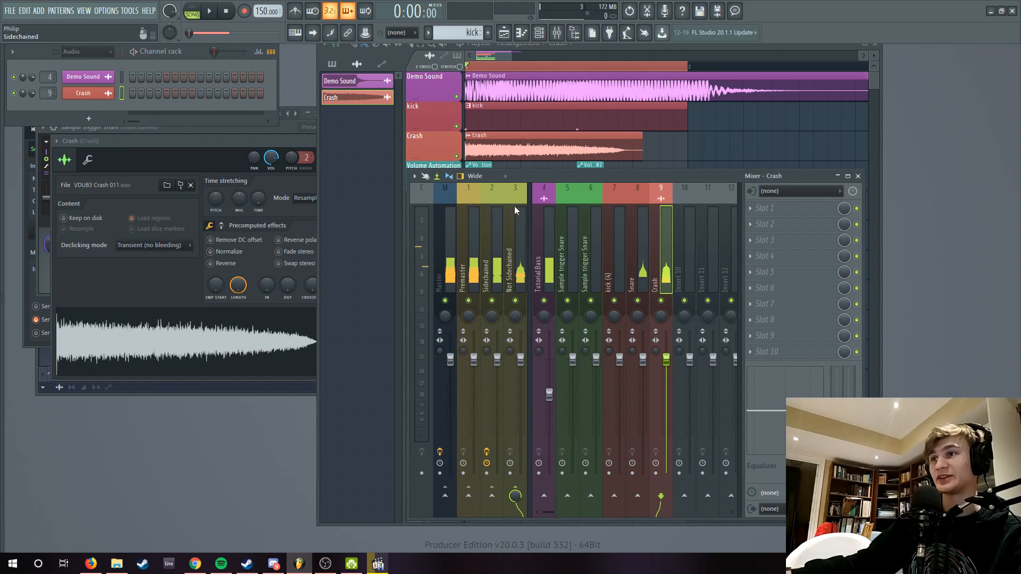
{"action": "left_click", "coordinate": [492, 496]}
{"action": "key", "text": "space"}
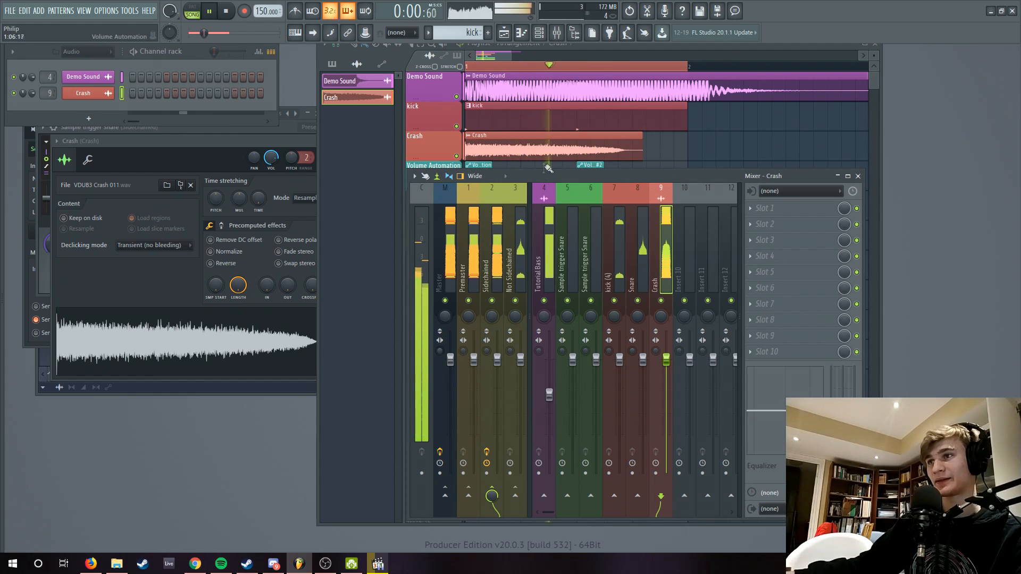
{"action": "key", "text": "space"}
{"action": "key", "text": "F9"}
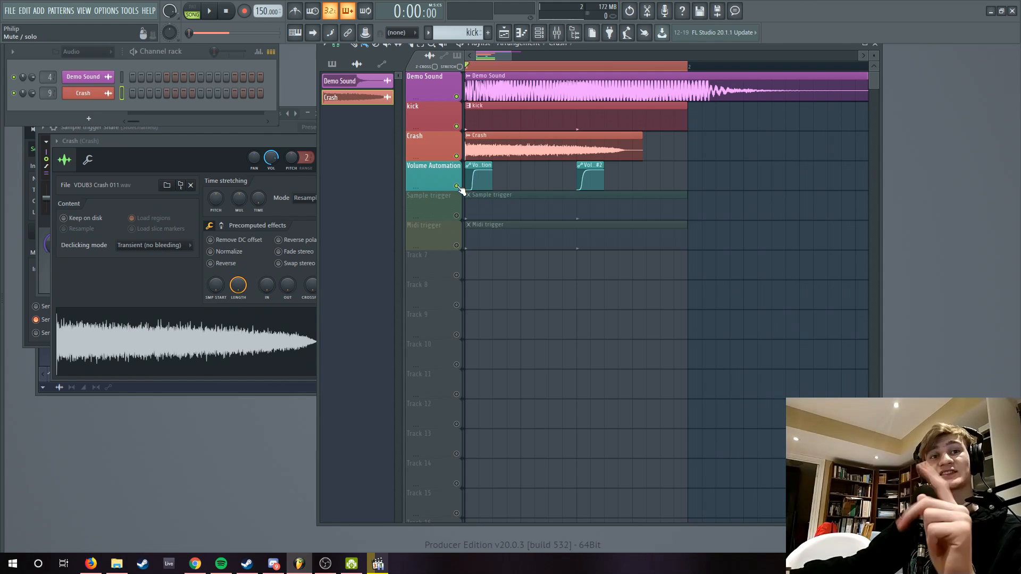
Mute the Volume Automation track, enable the Sample trigger track and show the Unsorted channel group
{"action": "left_click", "coordinate": [458, 187]}
{"action": "left_click", "coordinate": [457, 216]}
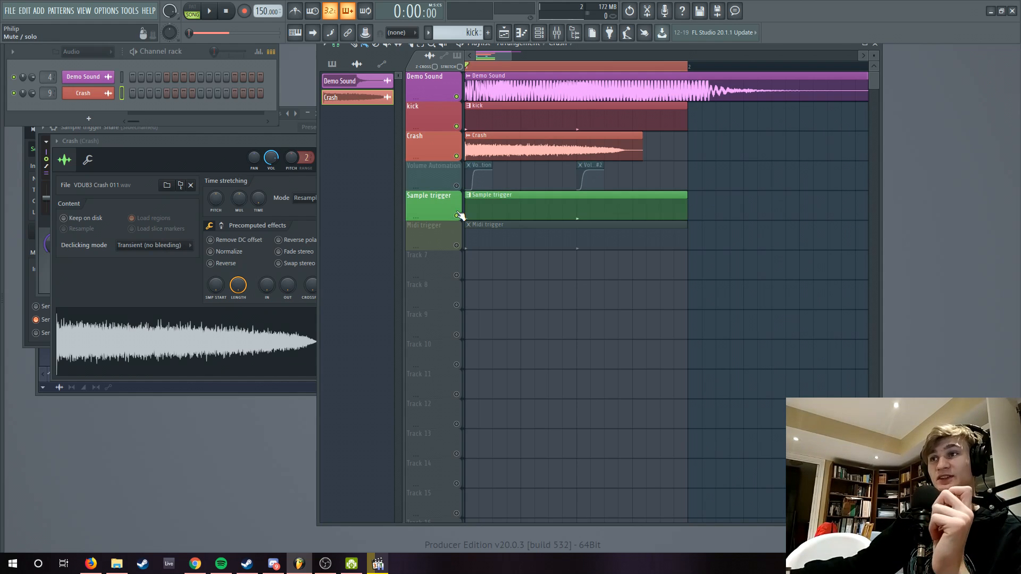
{"action": "left_click", "coordinate": [88, 51]}
{"action": "left_click", "coordinate": [77, 95]}
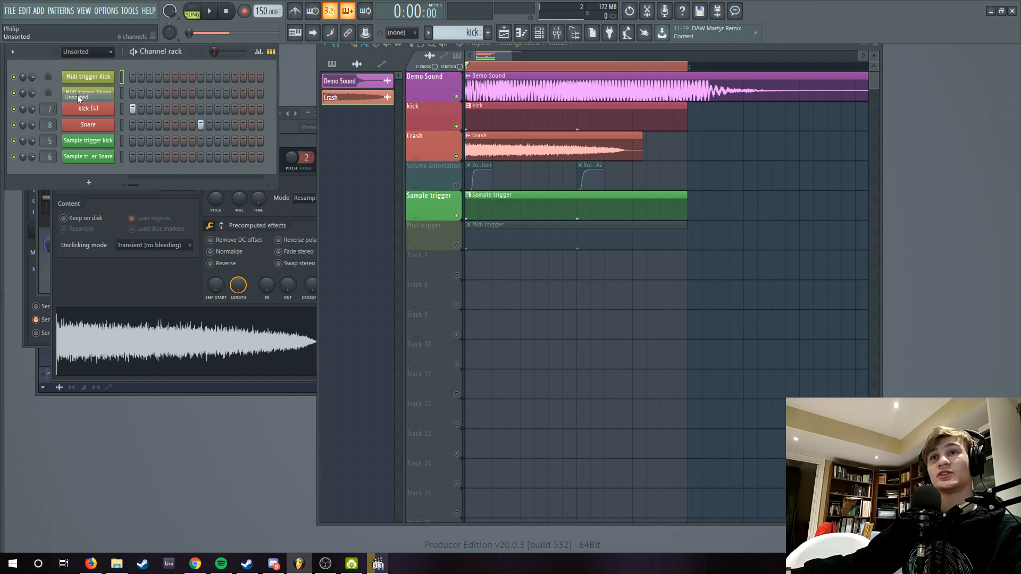
Open the Sample trigger pattern and preview the Sample trigger kick channel alongside its mixer track 5
{"action": "left_click", "coordinate": [509, 205]}
{"action": "double_click", "coordinate": [509, 205]}
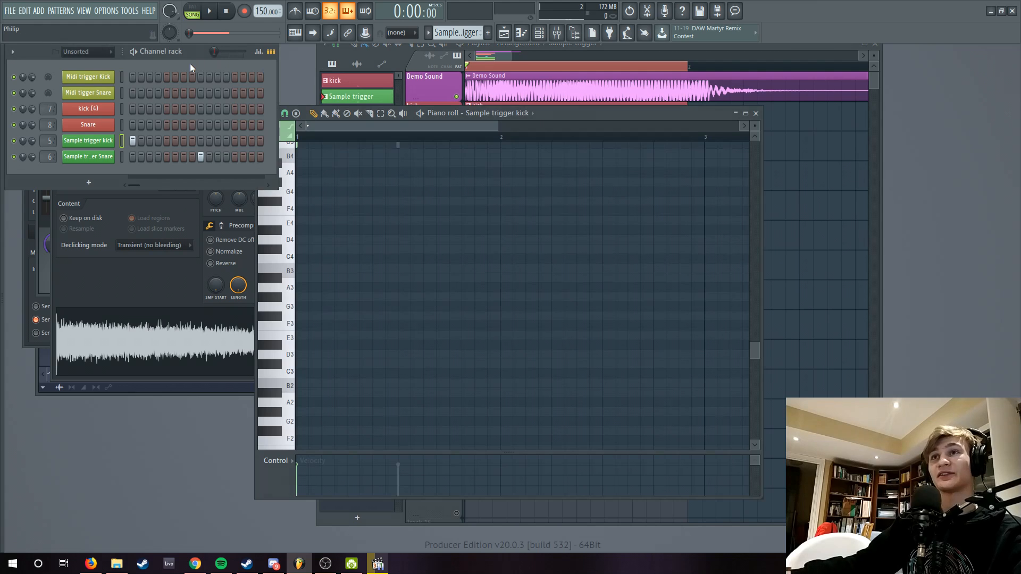
{"action": "left_click", "coordinate": [88, 140]}
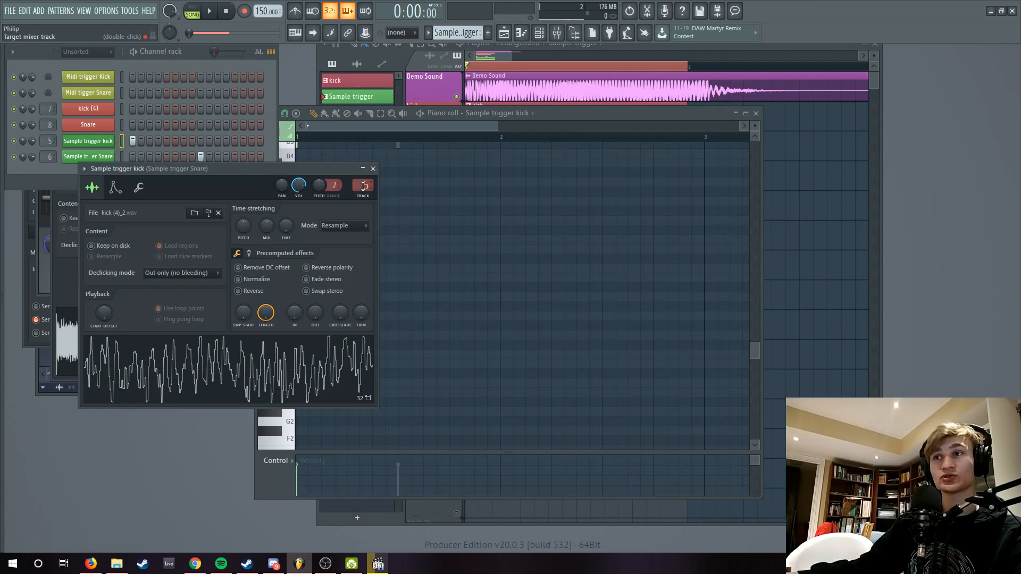
{"action": "double_click", "coordinate": [363, 185]}
{"action": "left_click", "coordinate": [246, 360]}
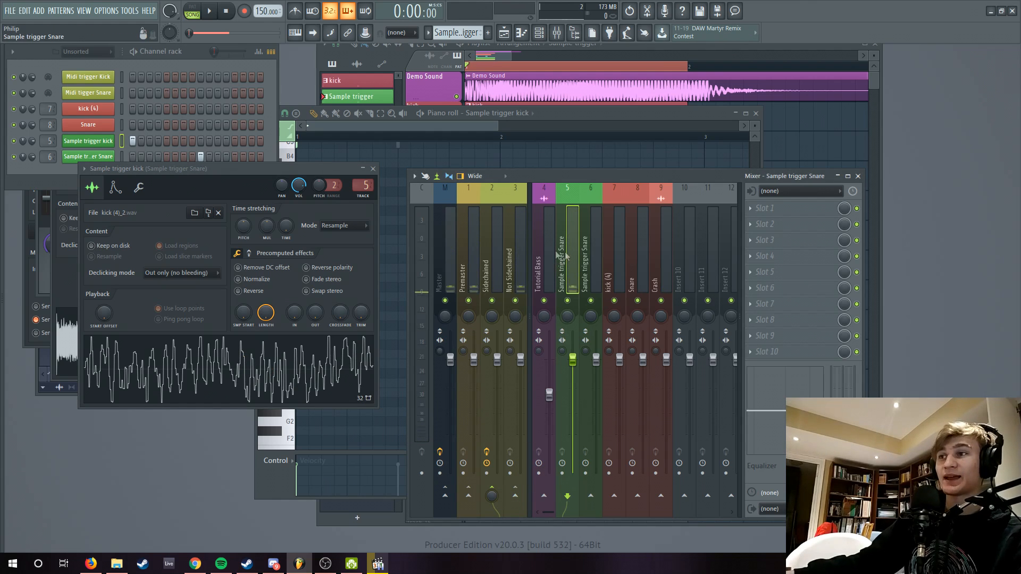
Disable the send from mixer track 5 to Sidechained and re-create it with the Sidechain to this track option
{"action": "left_click", "coordinate": [494, 265]}
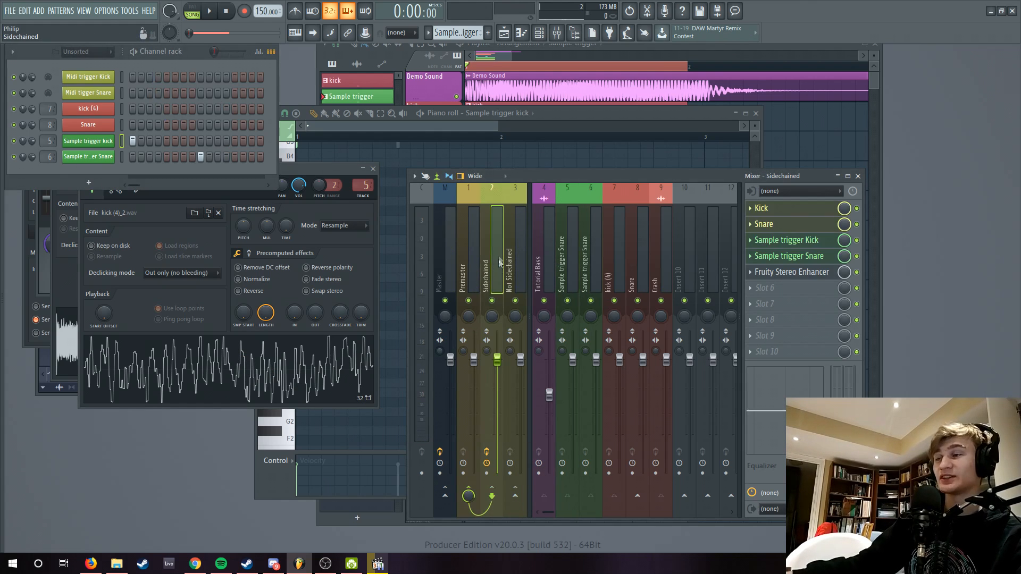
{"action": "left_click", "coordinate": [563, 250]}
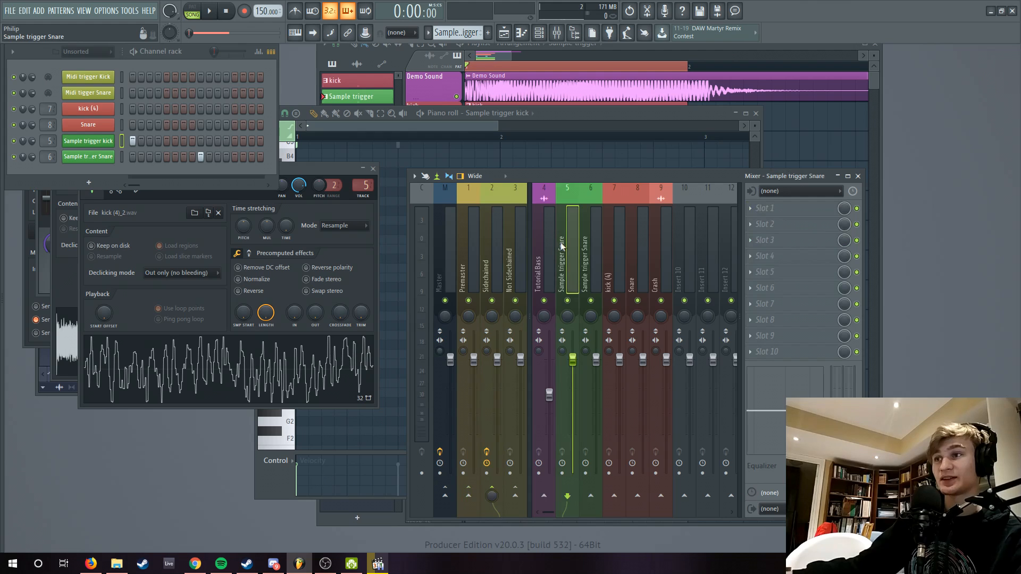
{"action": "left_click", "coordinate": [493, 494]}
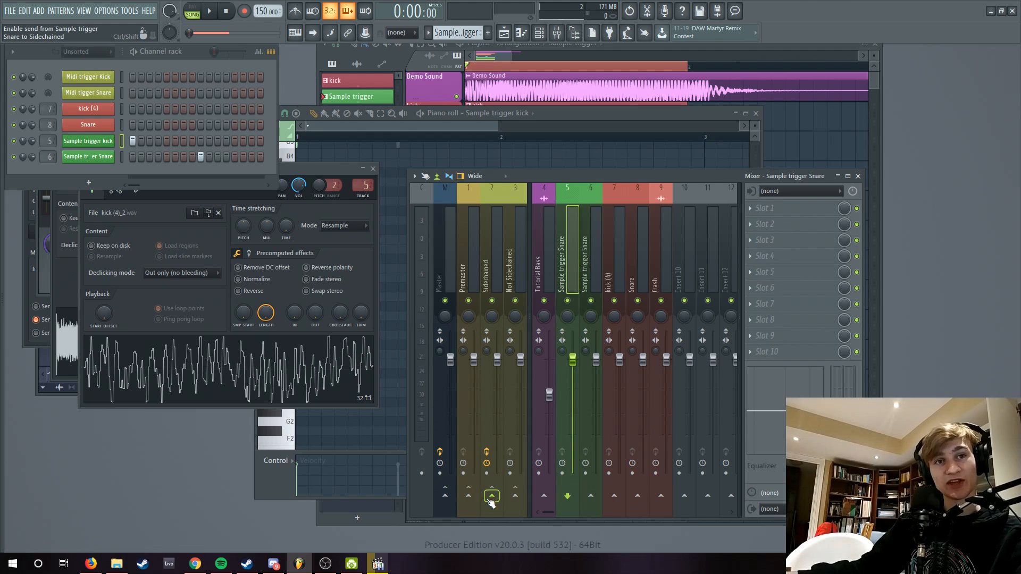
{"action": "right_click", "coordinate": [489, 499]}
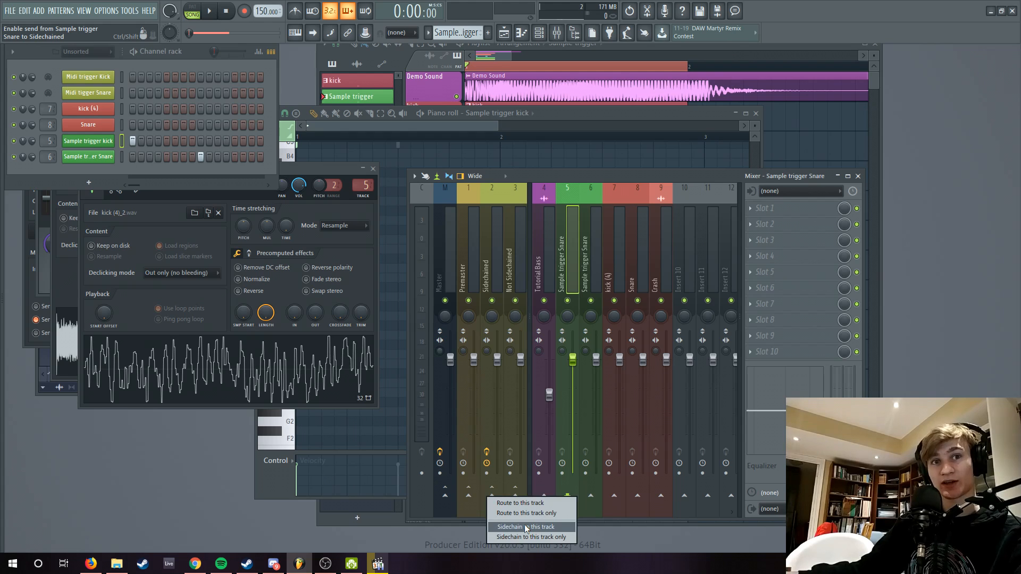
{"action": "left_click", "coordinate": [526, 527]}
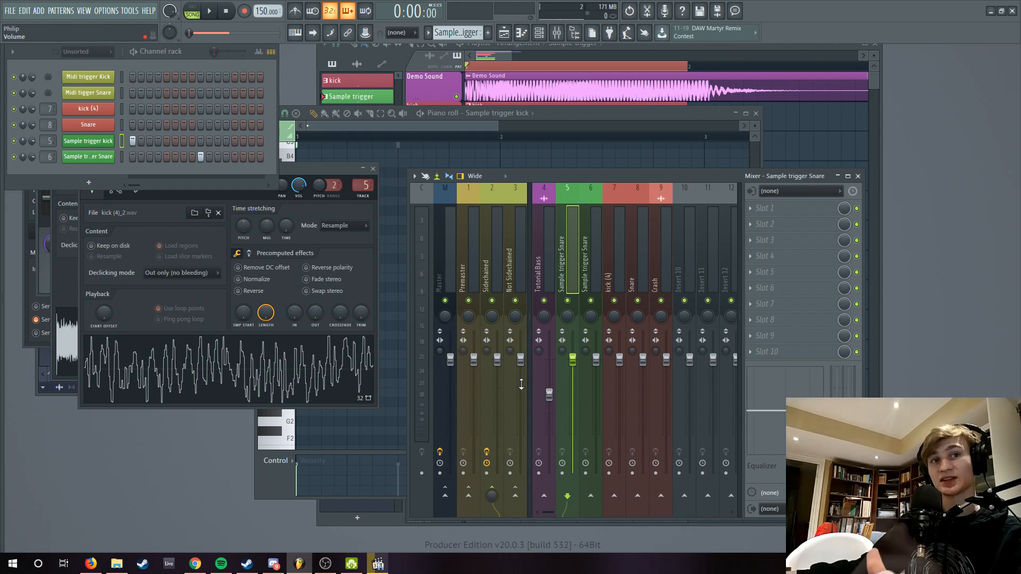
Open the Sample trigger Snare limiter on the Sidechained mixer track and choose Sample trigger Snare as its sidechain input
{"action": "left_click", "coordinate": [496, 261]}
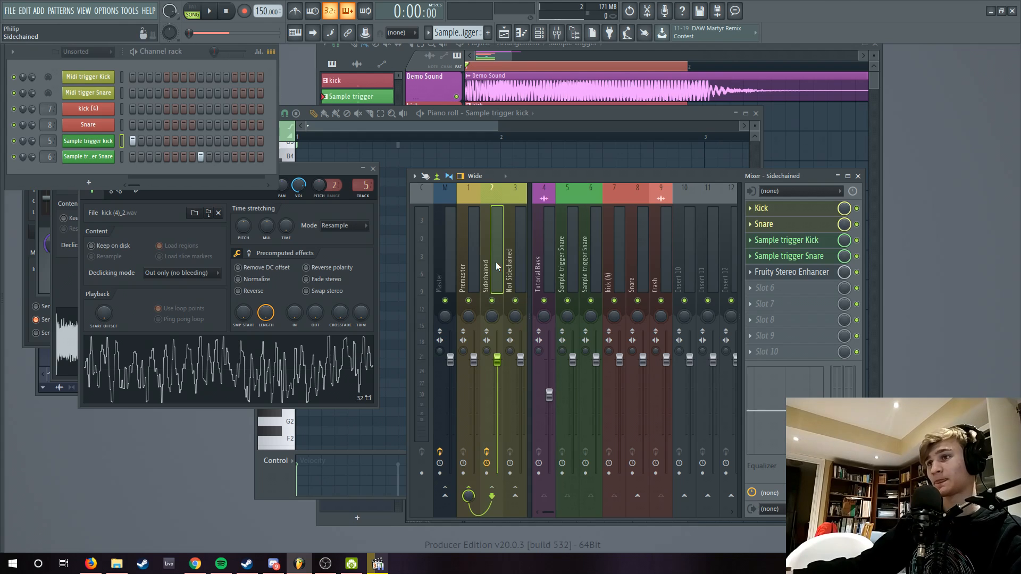
{"action": "left_click", "coordinate": [788, 237]}
{"action": "left_click_drag", "start_coordinate": [190, 124], "coordinate": [459, 122]}
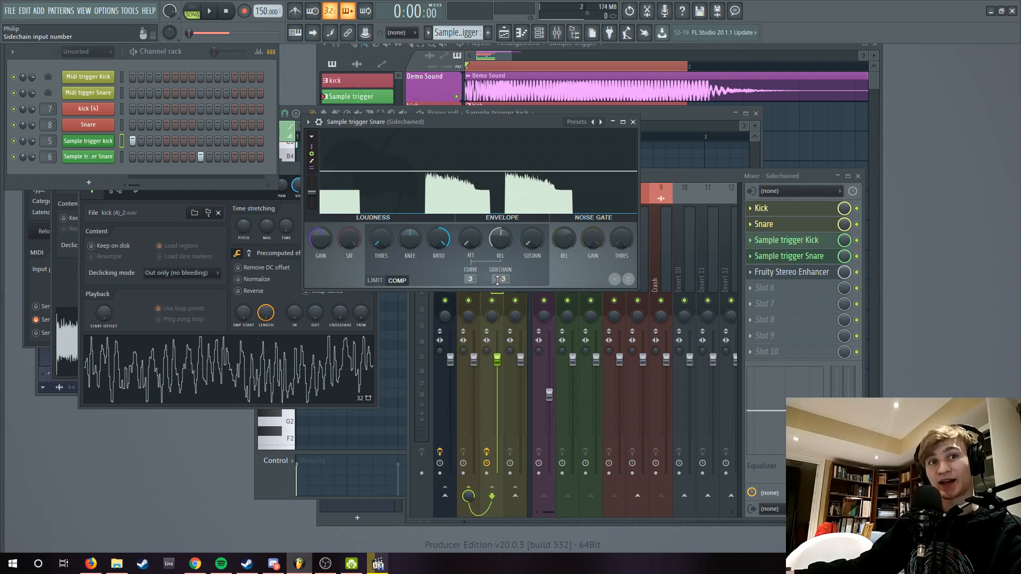
{"action": "left_click", "coordinate": [497, 280]}
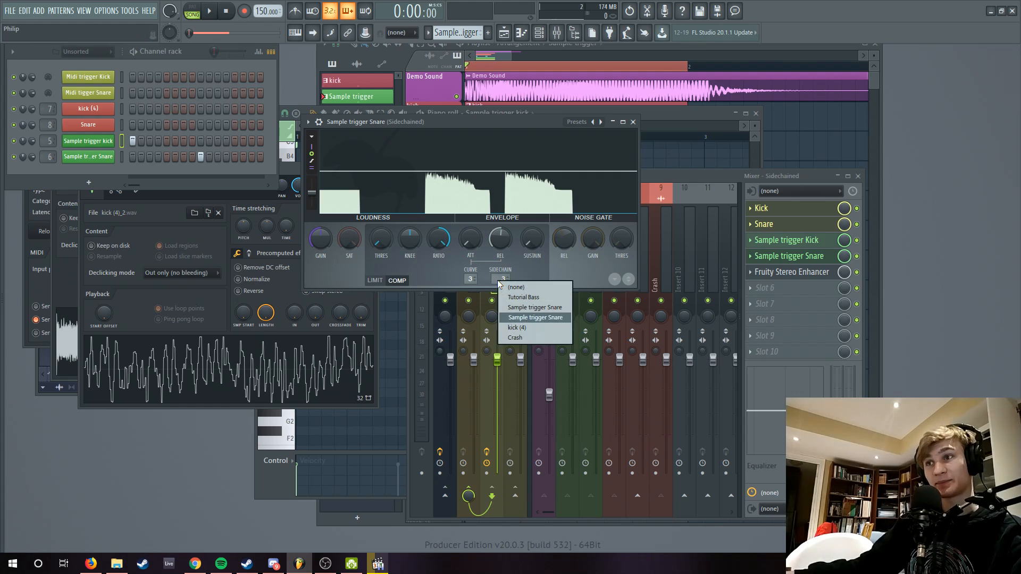
{"action": "left_click", "coordinate": [533, 319]}
{"action": "left_click", "coordinate": [787, 257]}
{"action": "left_click", "coordinate": [788, 257]}
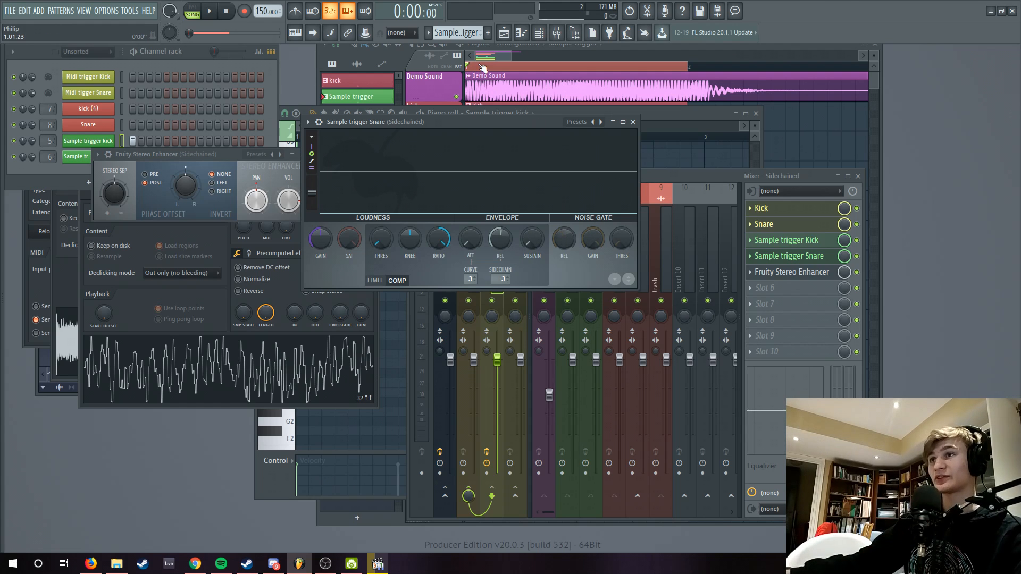
Rename mixer track 5 as Sample trigger Kick
{"action": "left_click", "coordinate": [673, 177]}
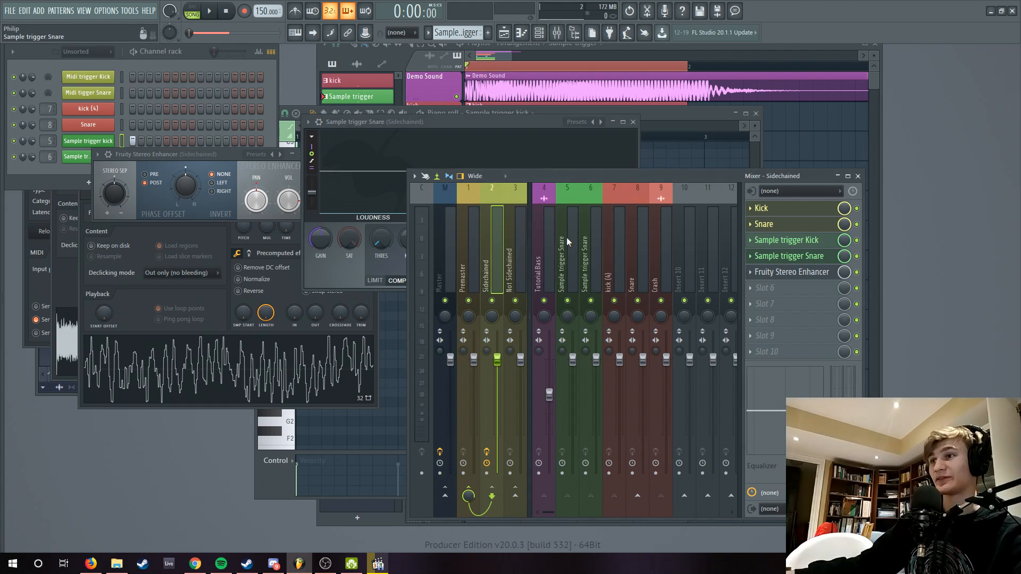
{"action": "left_click", "coordinate": [570, 237]}
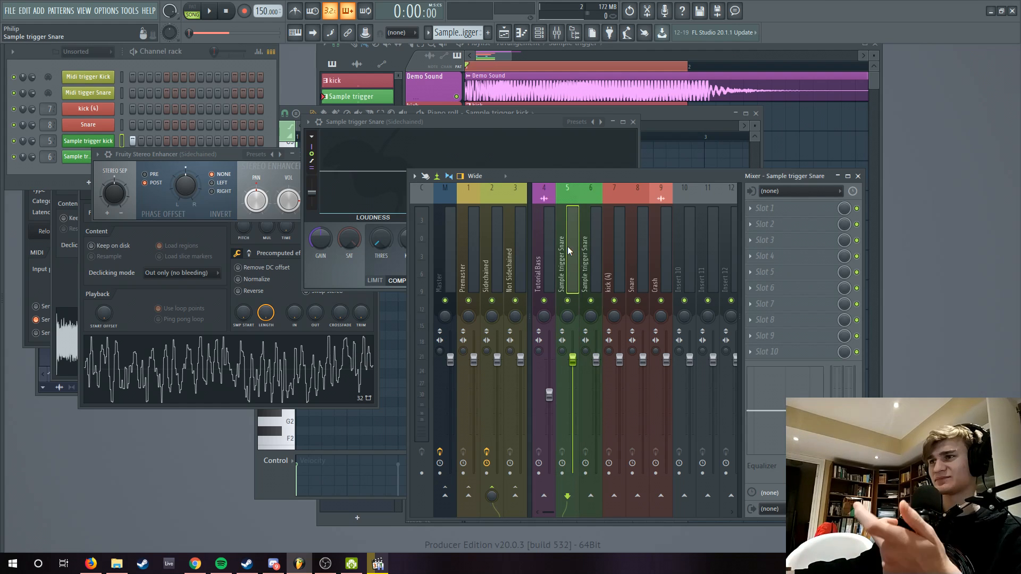
{"action": "right_click", "coordinate": [567, 247]}
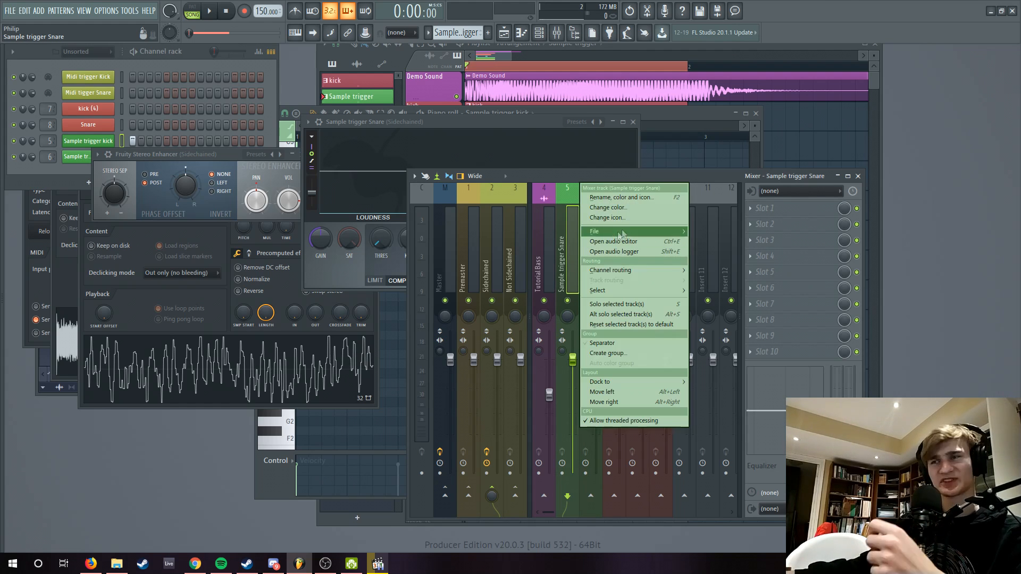
{"action": "left_click", "coordinate": [627, 193]}
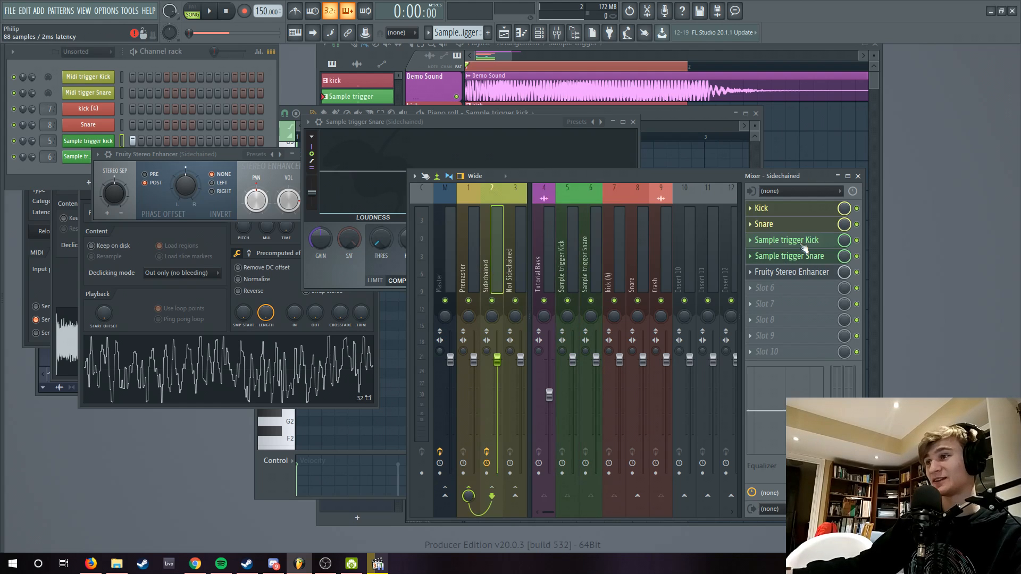
Open the Sample trigger Kick and Sample trigger Snare limiters of the Sidechained track and place them side by side
{"action": "left_click", "coordinate": [789, 240]}
{"action": "left_click", "coordinate": [789, 256]}
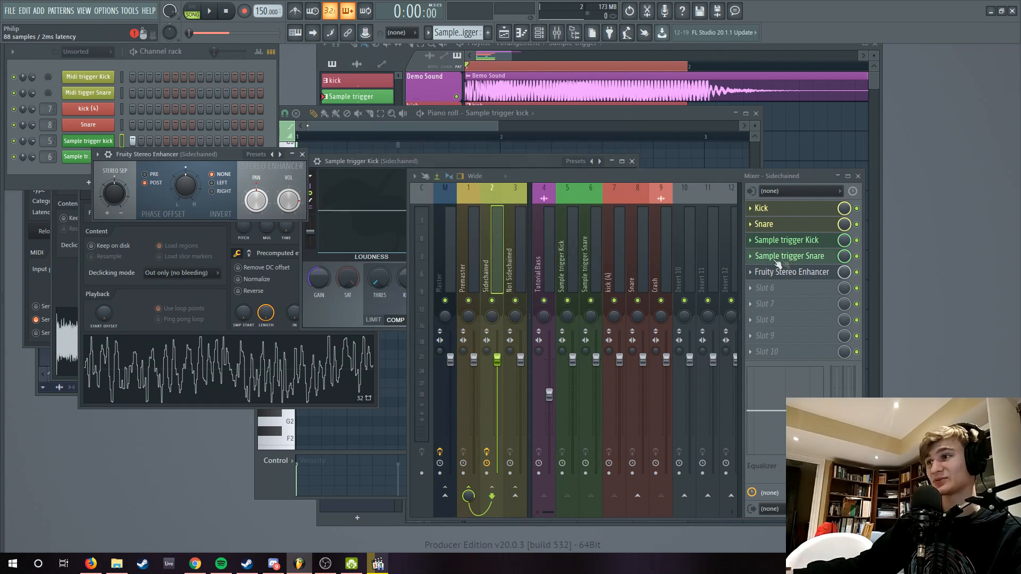
{"action": "left_click_drag", "start_coordinate": [620, 133], "coordinate": [853, 139]}
{"action": "left_click_drag", "start_coordinate": [409, 166], "coordinate": [297, 140]}
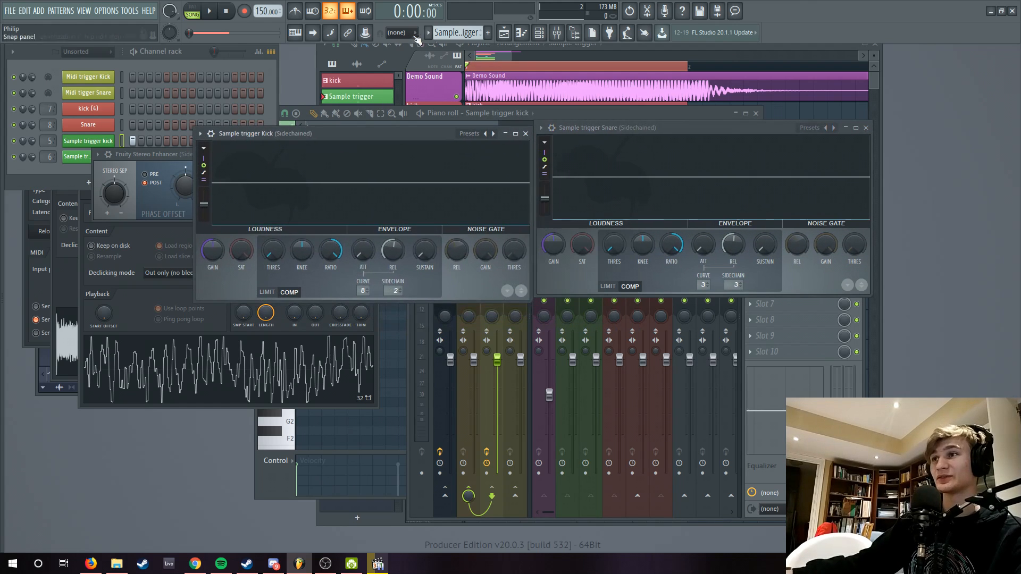
Play the arrangement from the start with the playlist closed to watch both limiters react, and stop playback
{"action": "left_click", "coordinate": [470, 58]}
{"action": "key", "text": "space"}
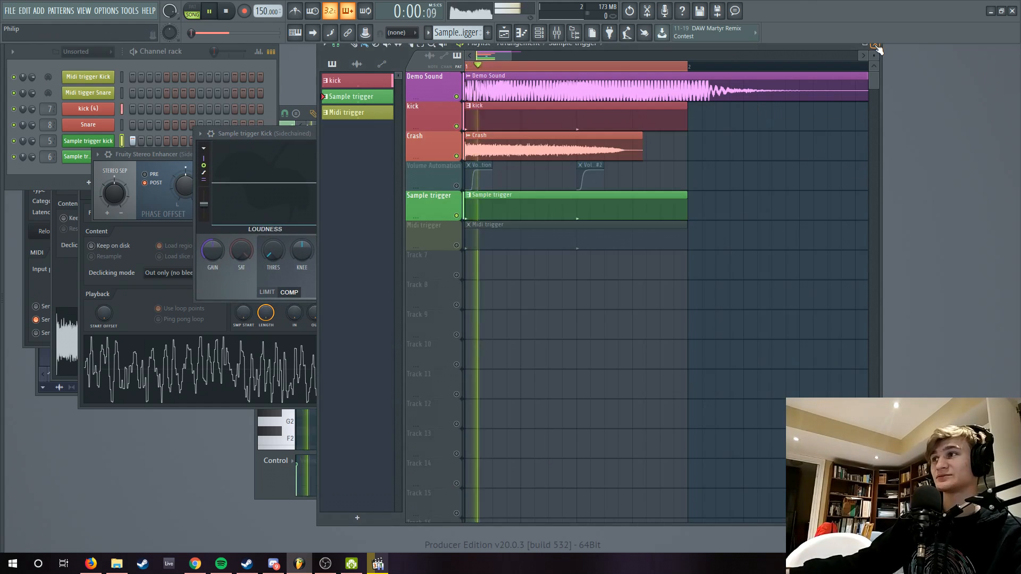
{"action": "left_click", "coordinate": [877, 50]}
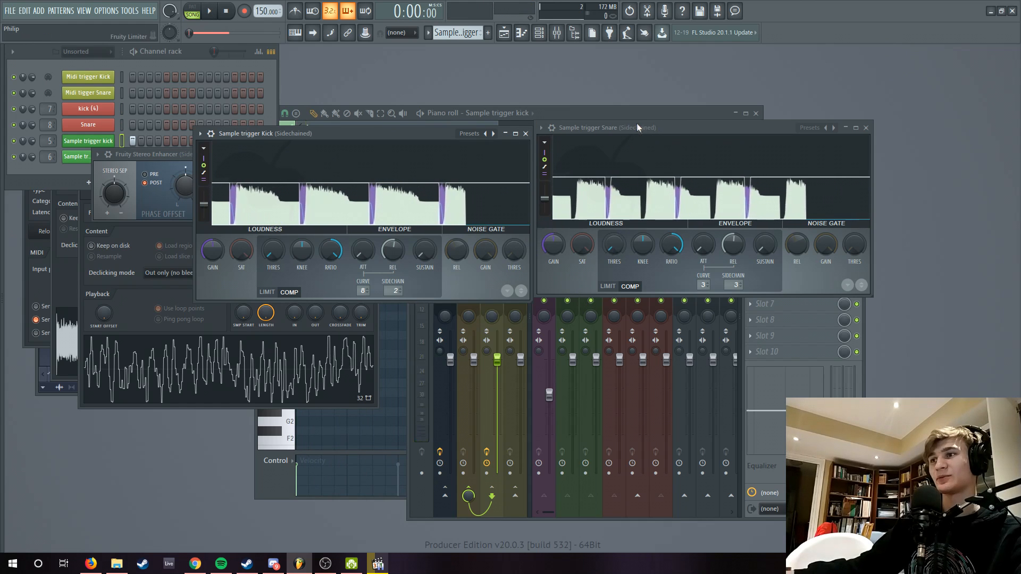
{"action": "key", "text": "space"}
Close the Sample trigger Kick and Sample trigger Snare limiter windows
{"action": "left_click_drag", "start_coordinate": [638, 129], "coordinate": [699, 79]}
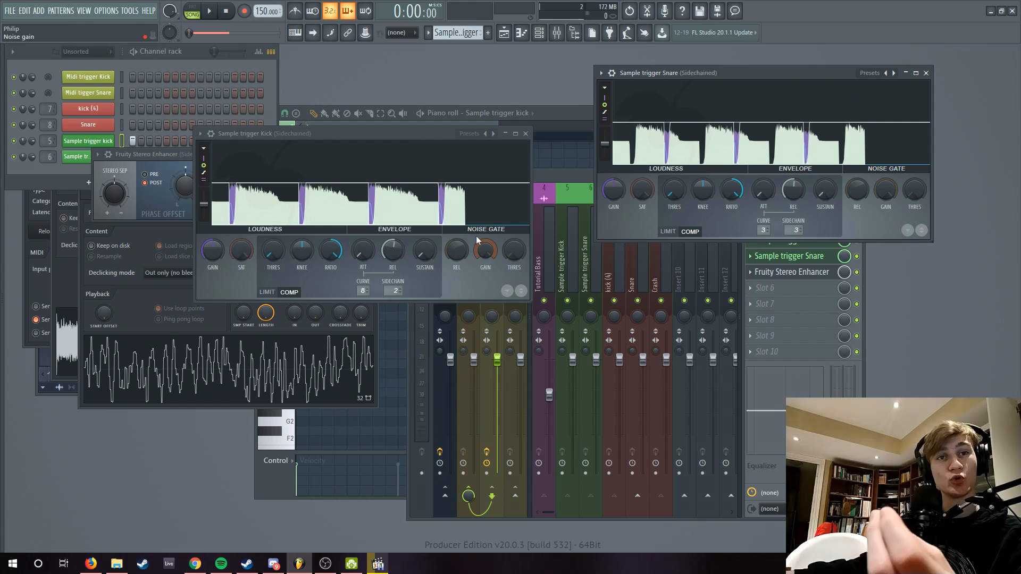
{"action": "left_click", "coordinate": [525, 134]}
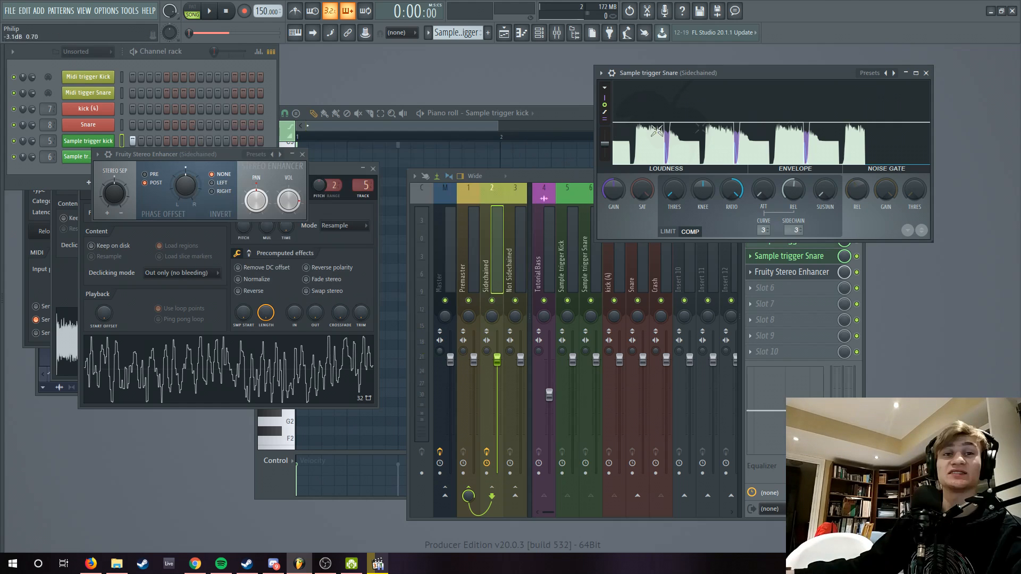
{"action": "left_click", "coordinate": [926, 73]}
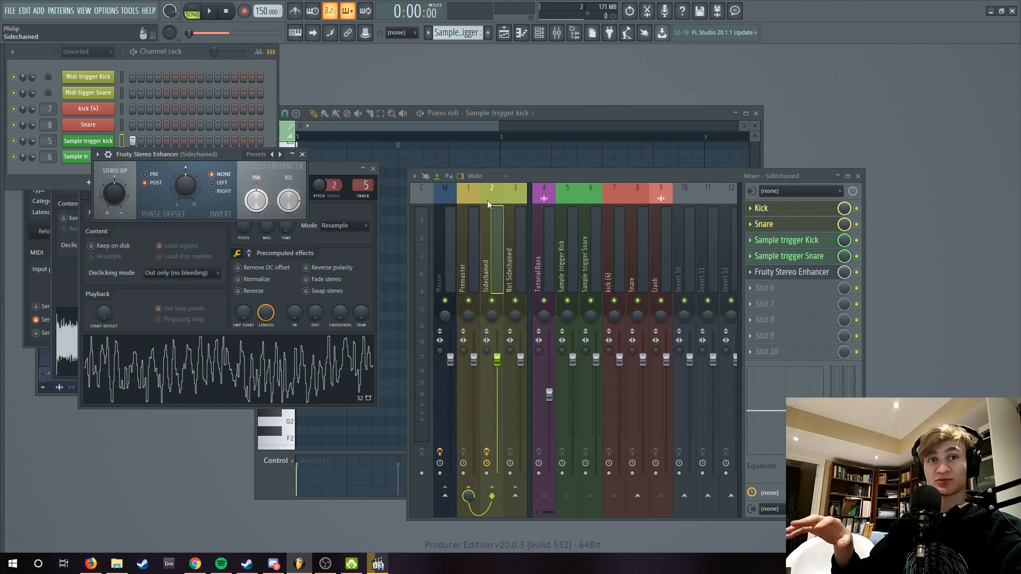
Compare the channel rack's sample triggers with the Sample trigger Kick, Sample trigger Snare and Sidechained mixer tracks
{"action": "left_click", "coordinate": [170, 66]}
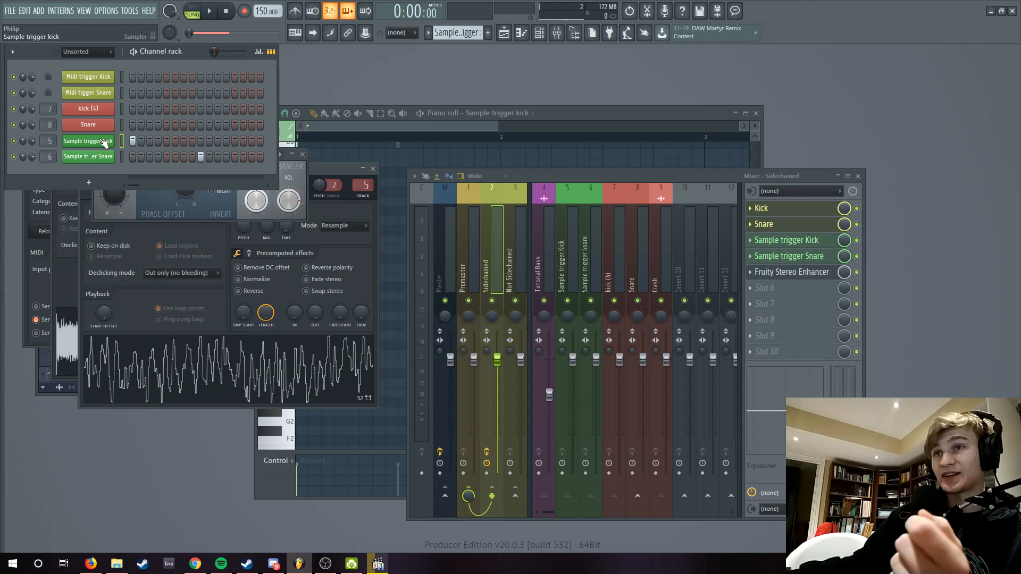
{"action": "left_click", "coordinate": [569, 236]}
{"action": "left_click", "coordinate": [586, 242]}
{"action": "left_click", "coordinate": [571, 241]}
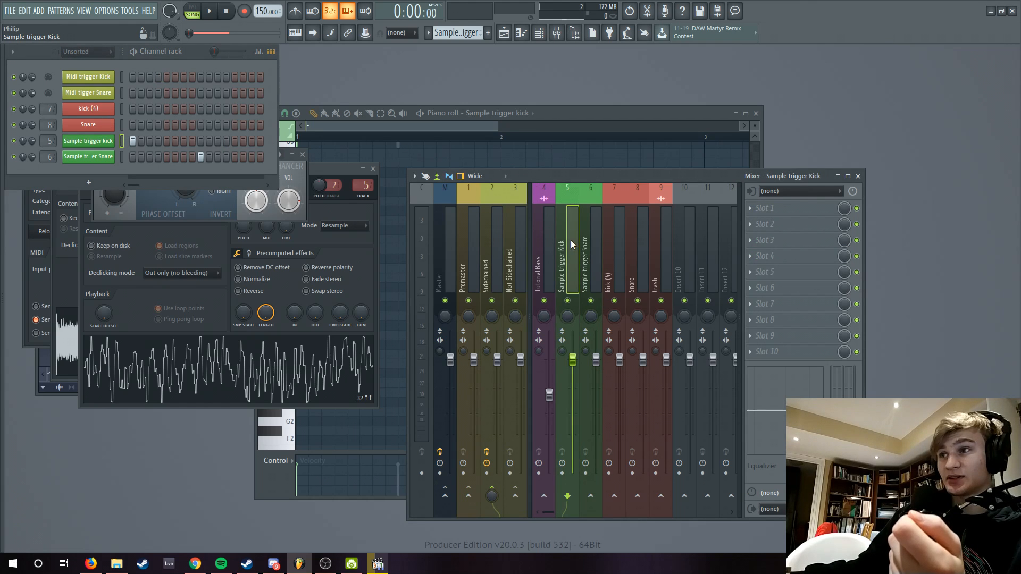
{"action": "left_click", "coordinate": [586, 242]}
{"action": "left_click", "coordinate": [574, 241]}
{"action": "left_click", "coordinate": [592, 240]}
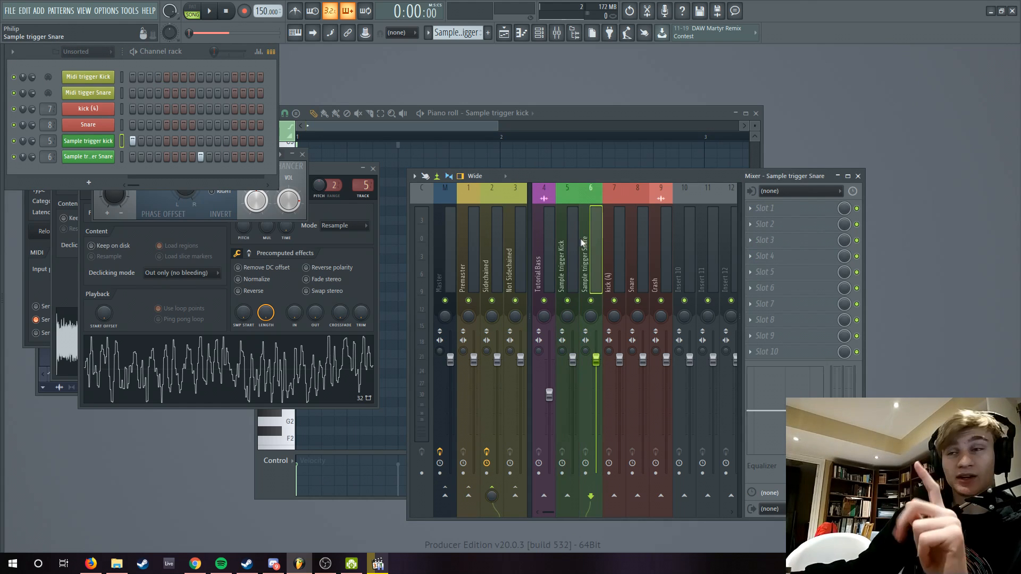
{"action": "left_click", "coordinate": [569, 241]}
{"action": "left_click", "coordinate": [493, 245]}
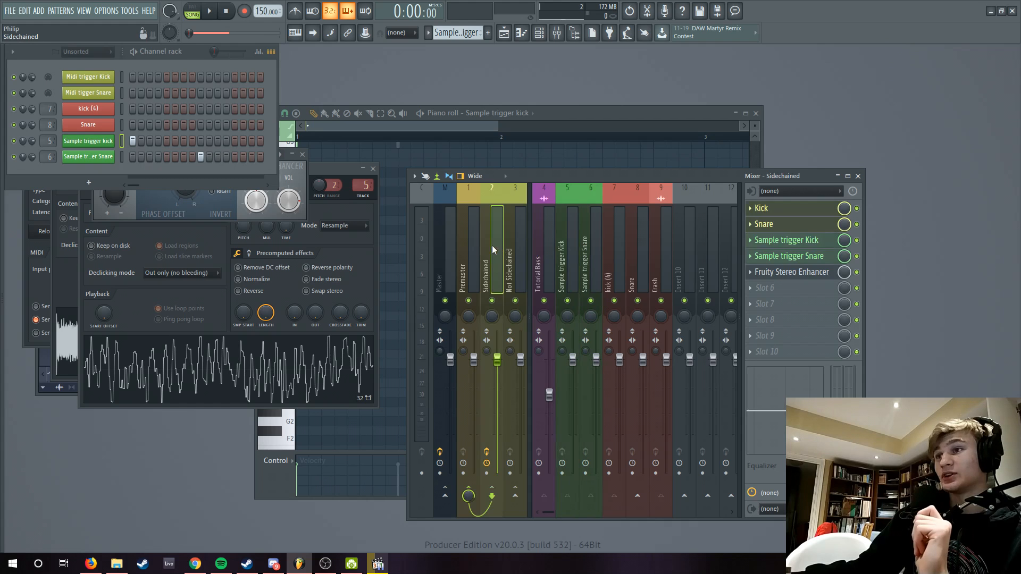
Open the Sample trigger Kick limiter on Sidechained and inspect how its sidechain input list relates to the mixer track order
{"action": "left_click", "coordinate": [787, 240]}
{"action": "left_click", "coordinate": [407, 289]}
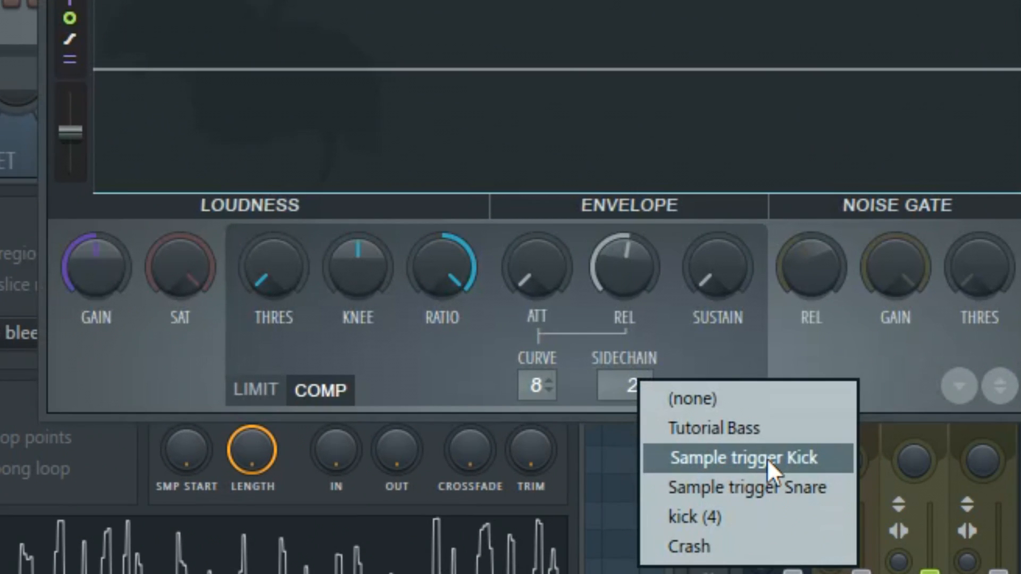
{"action": "left_click", "coordinate": [1015, 239]}
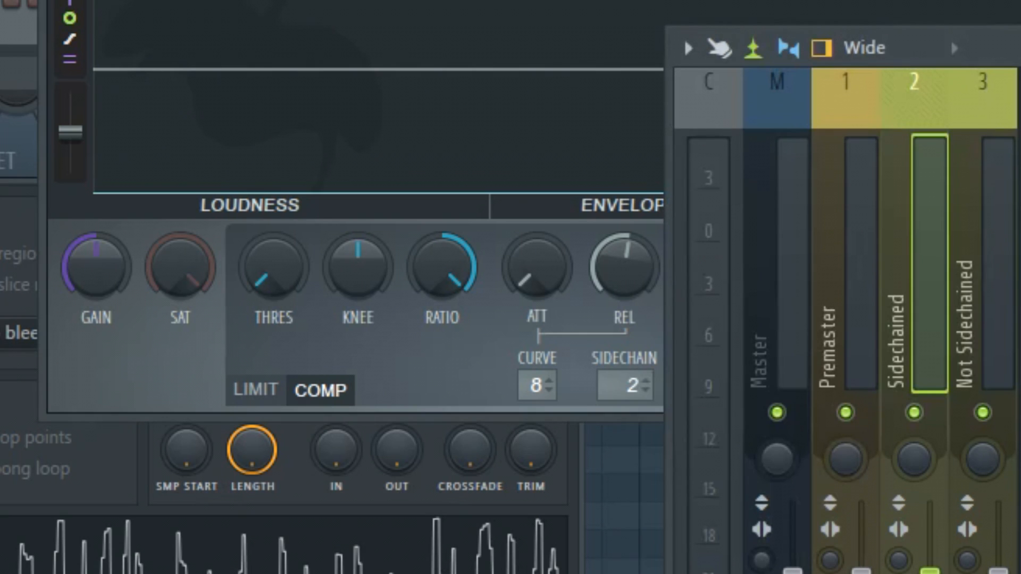
{"action": "left_click", "coordinate": [1016, 239]}
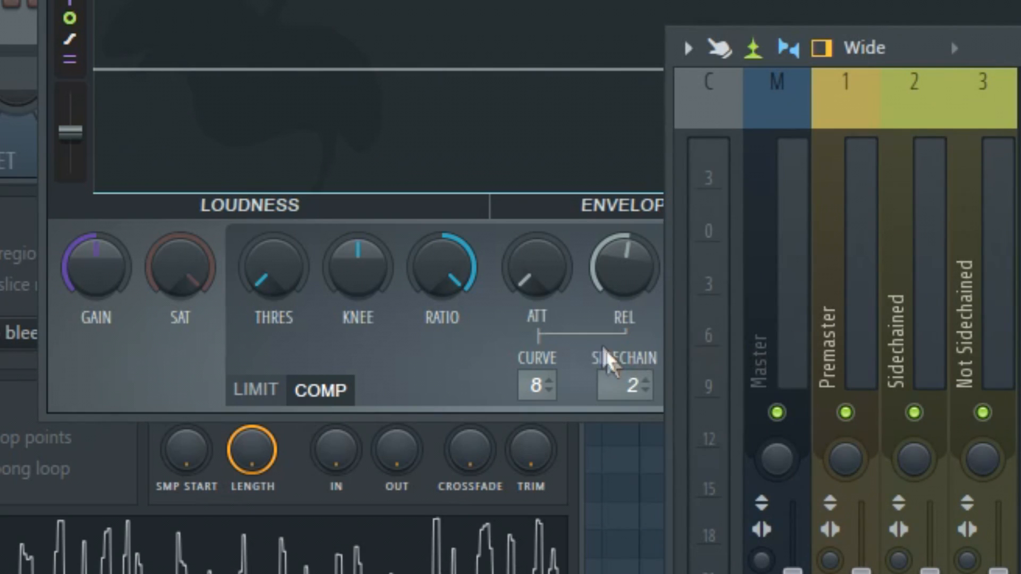
{"action": "left_click", "coordinate": [617, 385]}
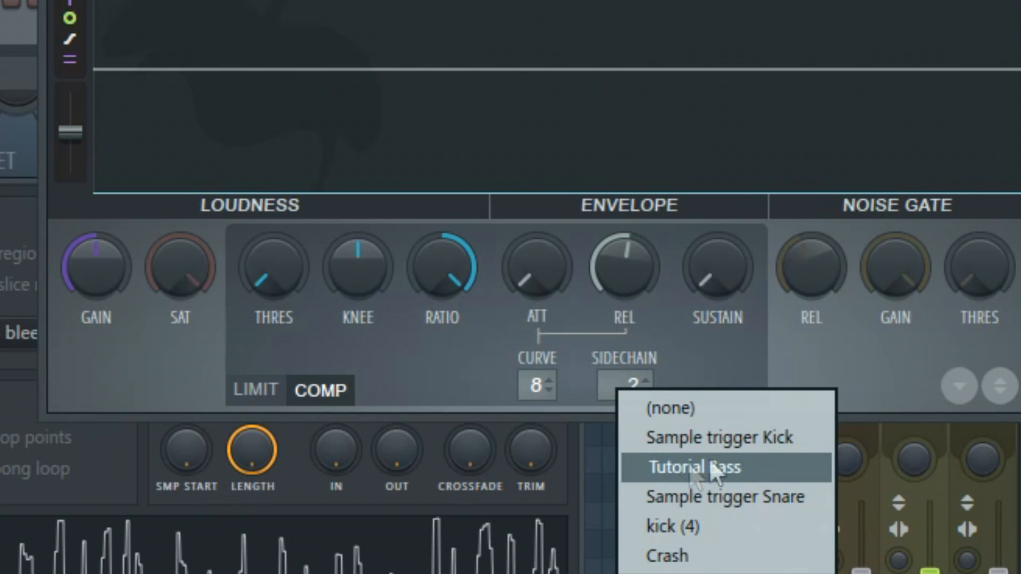
{"action": "left_click", "coordinate": [1010, 266]}
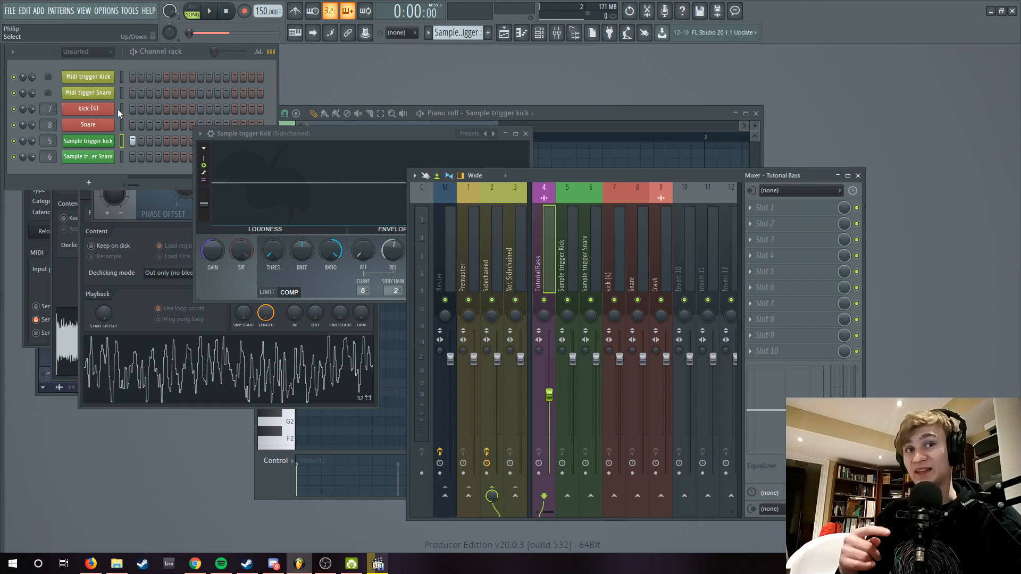
Mute the Sample trigger playlist track, enable the Midi trigger track and open the Midi trigger pattern
{"action": "left_click", "coordinate": [510, 36]}
{"action": "left_click", "coordinate": [457, 216]}
{"action": "left_click", "coordinate": [457, 246]}
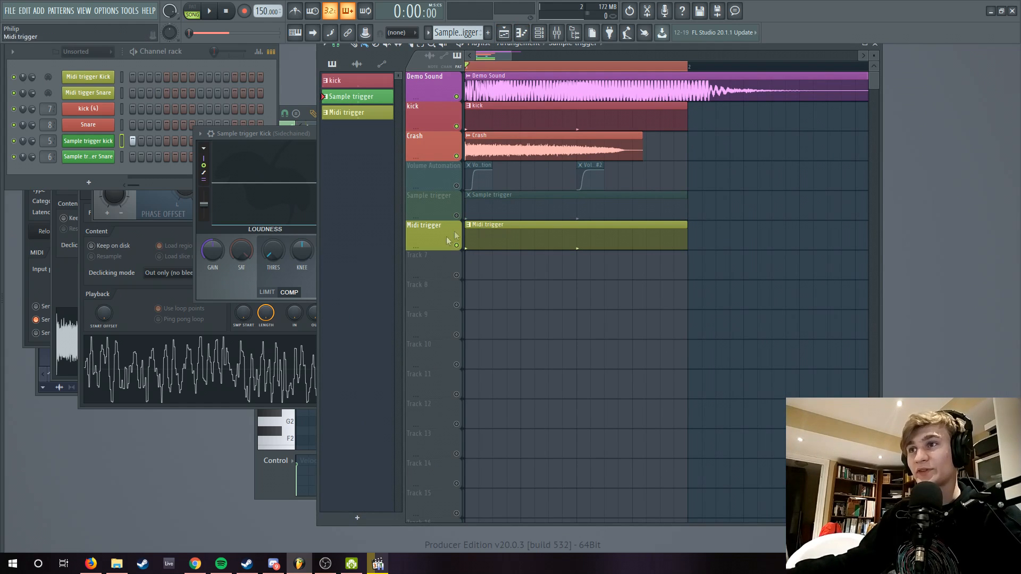
{"action": "left_click", "coordinate": [509, 240]}
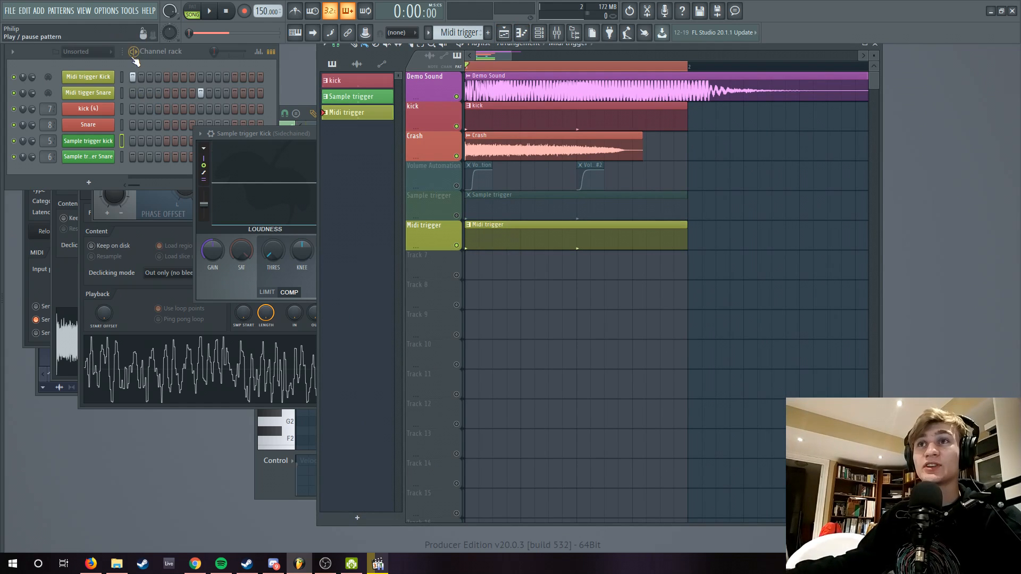
Play the Midi trigger pattern and show the mixer track assigned to the kick (4) channel
{"action": "left_click", "coordinate": [135, 59]}
{"action": "left_click", "coordinate": [133, 53]}
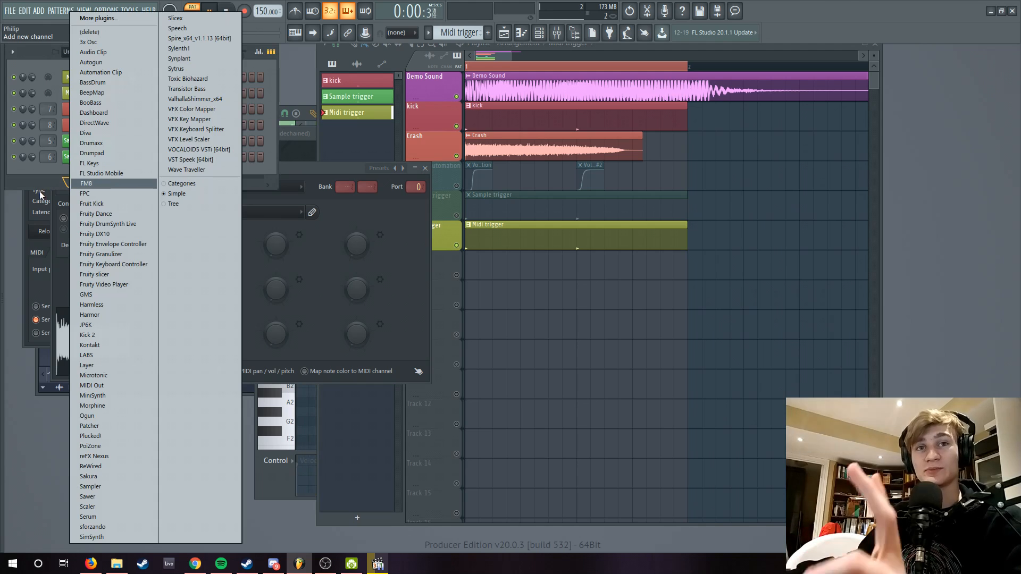
{"action": "left_click", "coordinate": [40, 182]}
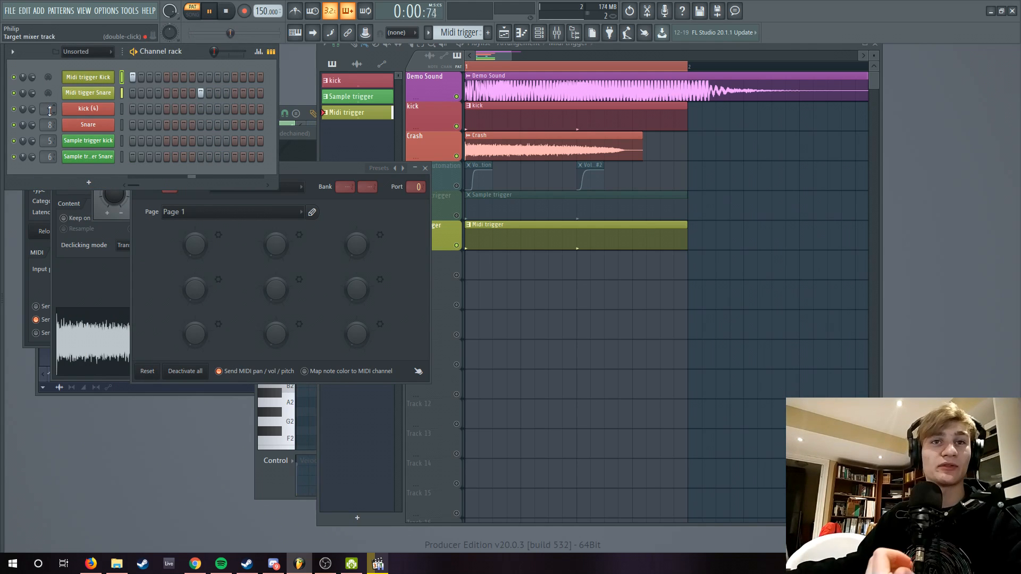
{"action": "double_click", "coordinate": [50, 110]}
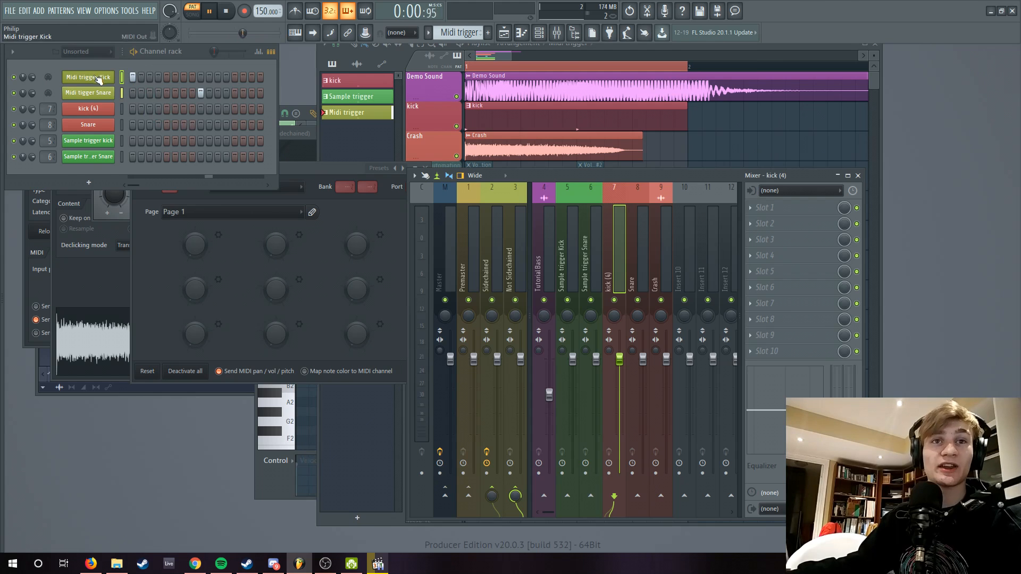
Open the Kick and Snare LFOTool effects on the Sidechained track and arrange their editors side by side
{"action": "left_click", "coordinate": [492, 240]}
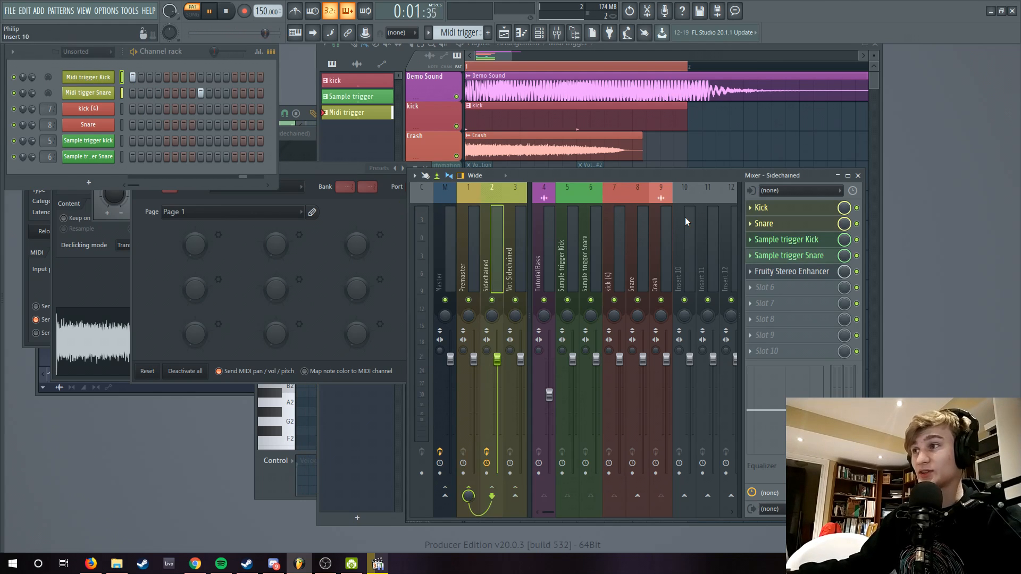
{"action": "left_click", "coordinate": [768, 223]}
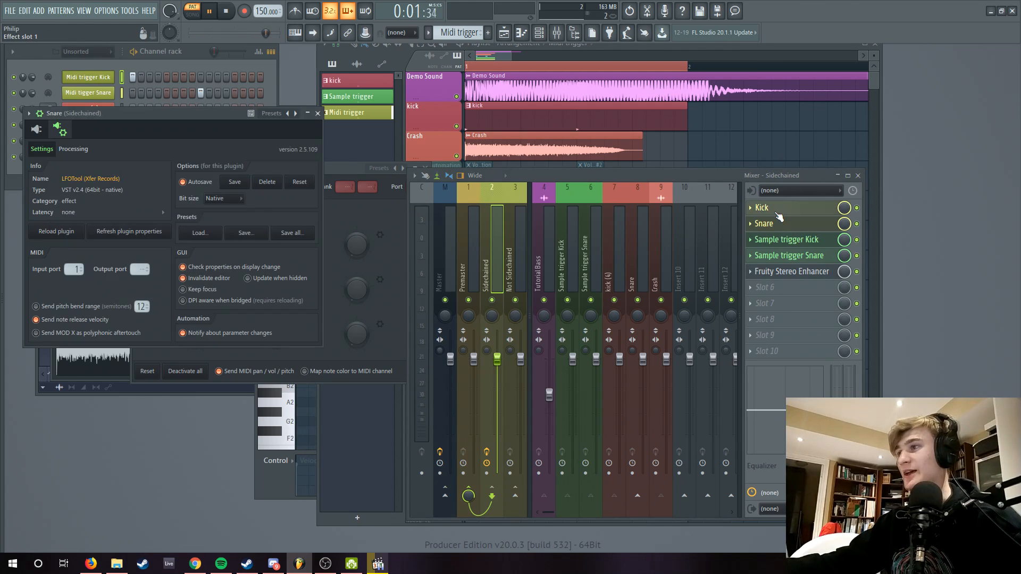
{"action": "left_click", "coordinate": [776, 208]}
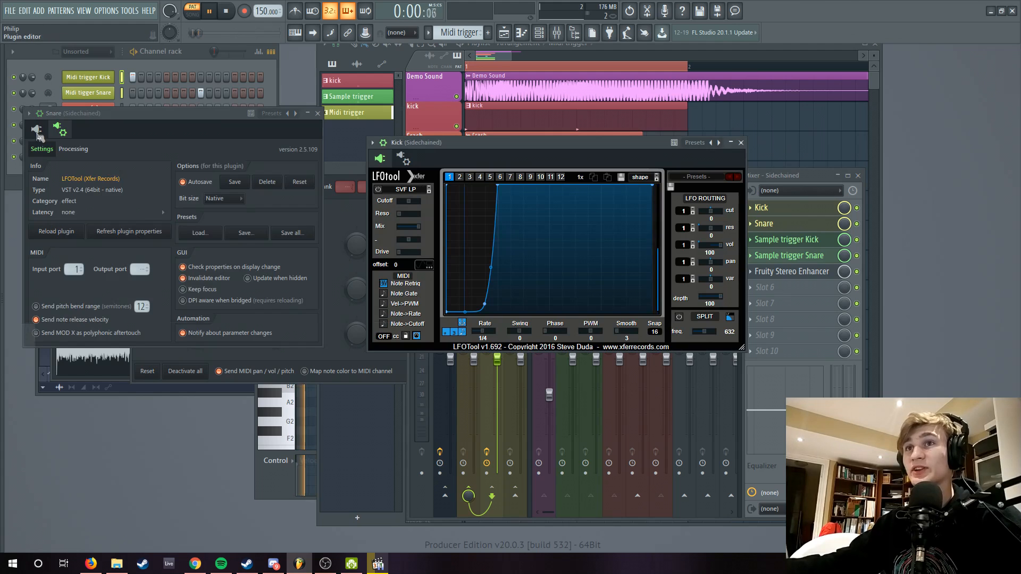
{"action": "left_click", "coordinate": [36, 130]}
{"action": "left_click_drag", "start_coordinate": [145, 122], "coordinate": [133, 177]}
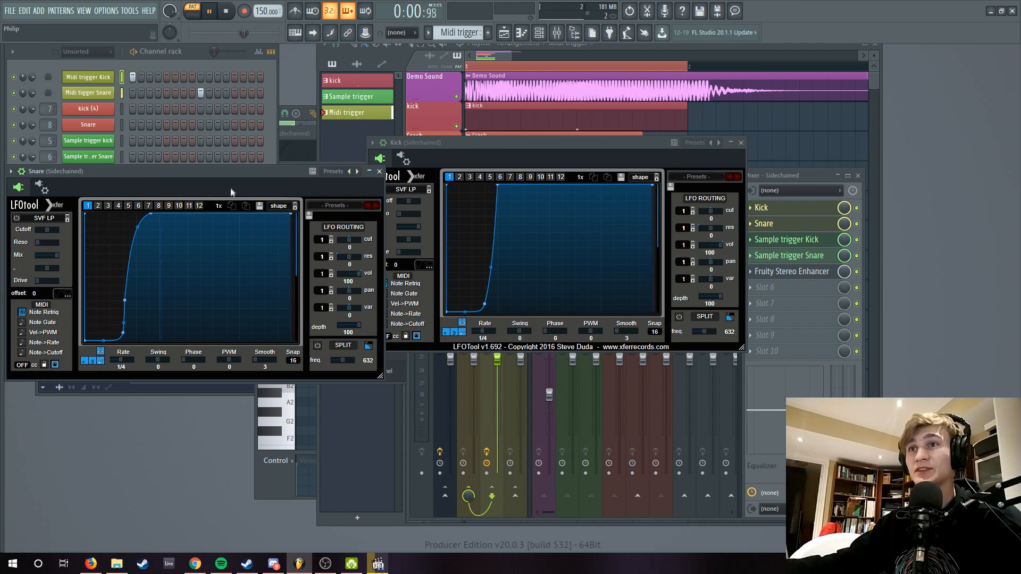
{"action": "left_click_drag", "start_coordinate": [432, 148], "coordinate": [469, 176]}
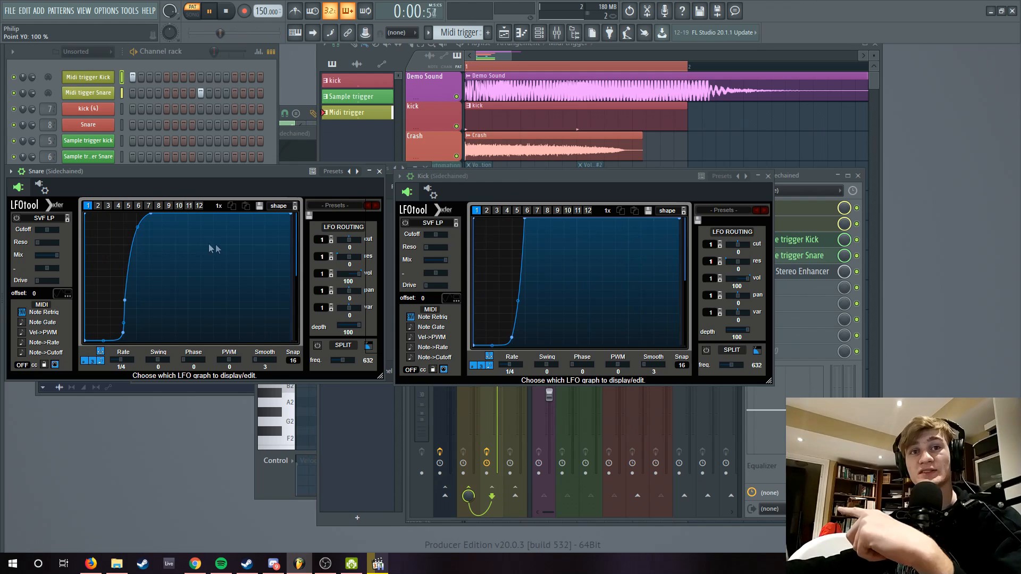
{"action": "left_click_drag", "start_coordinate": [291, 214], "coordinate": [279, 123]}
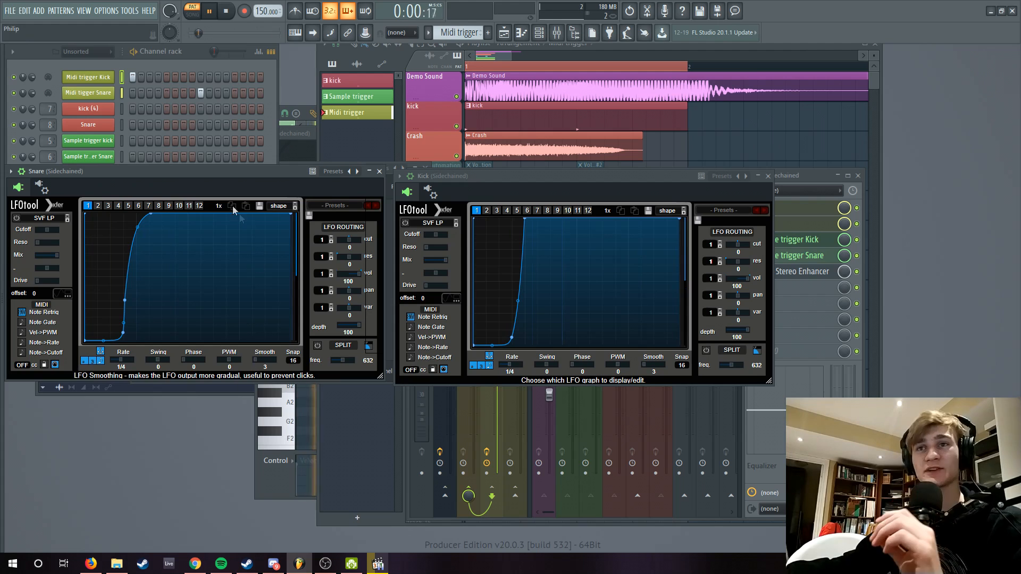
Show the wrapper settings of both the Snare and Kick LFOTool effects, keeping their windows side by side
{"action": "left_click_drag", "start_coordinate": [213, 171], "coordinate": [242, 164]}
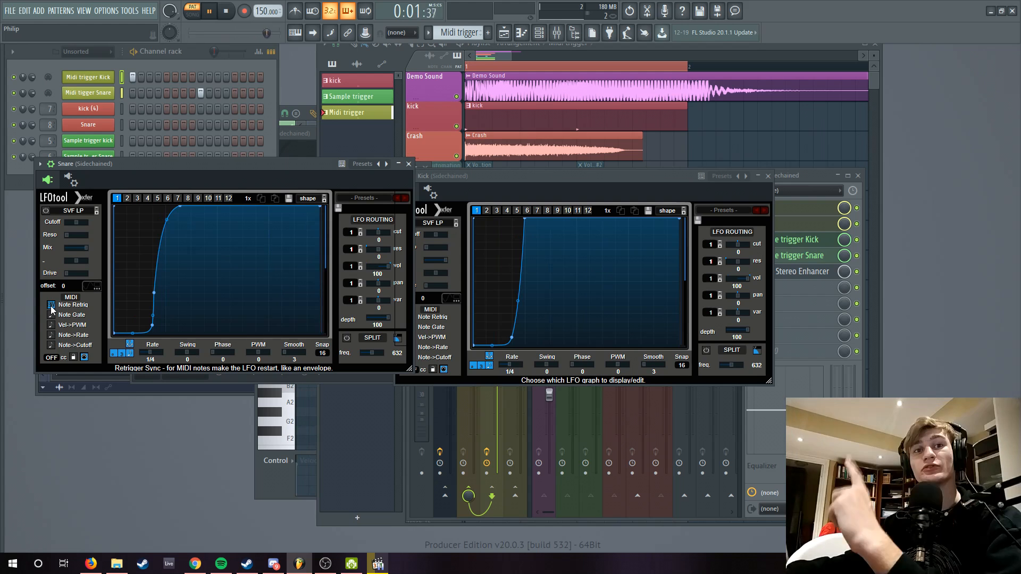
{"action": "left_click", "coordinate": [72, 180]}
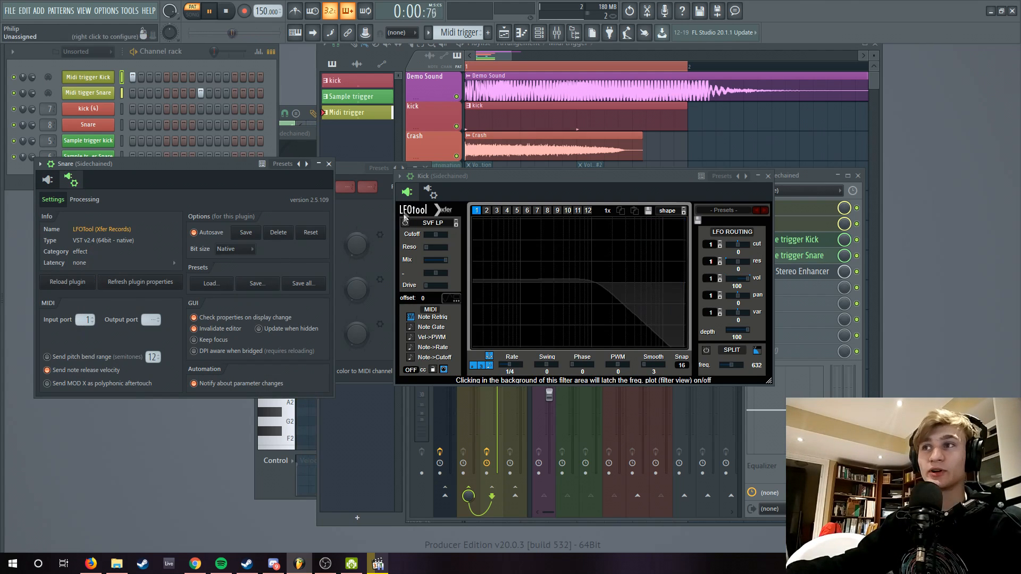
{"action": "left_click", "coordinate": [428, 191]}
Compare the Midi trigger Kick channel's port with the Kick LFOTool's MIDI input port, and close the channel's window
{"action": "left_click", "coordinate": [85, 80]}
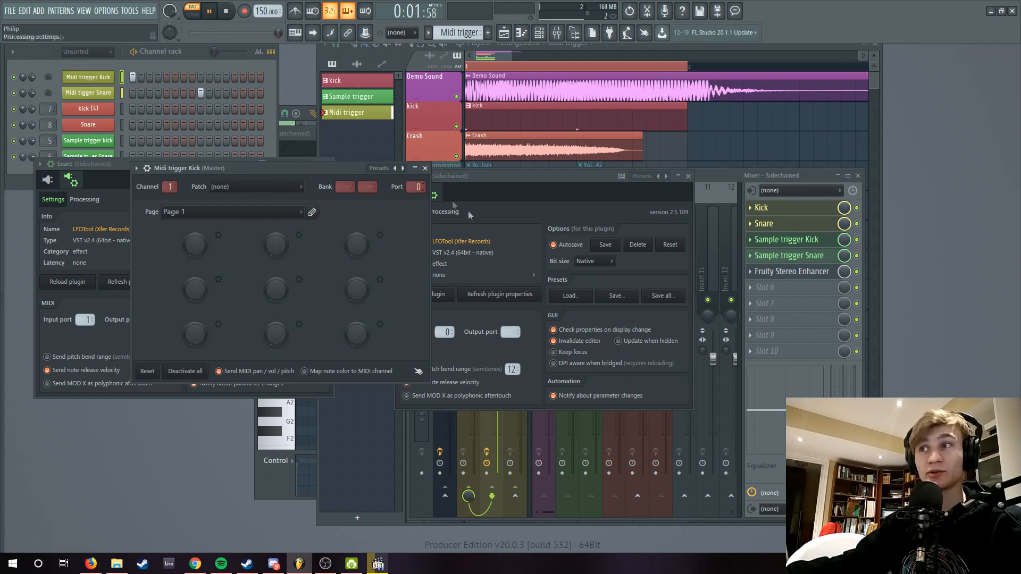
{"action": "left_click", "coordinate": [432, 182]}
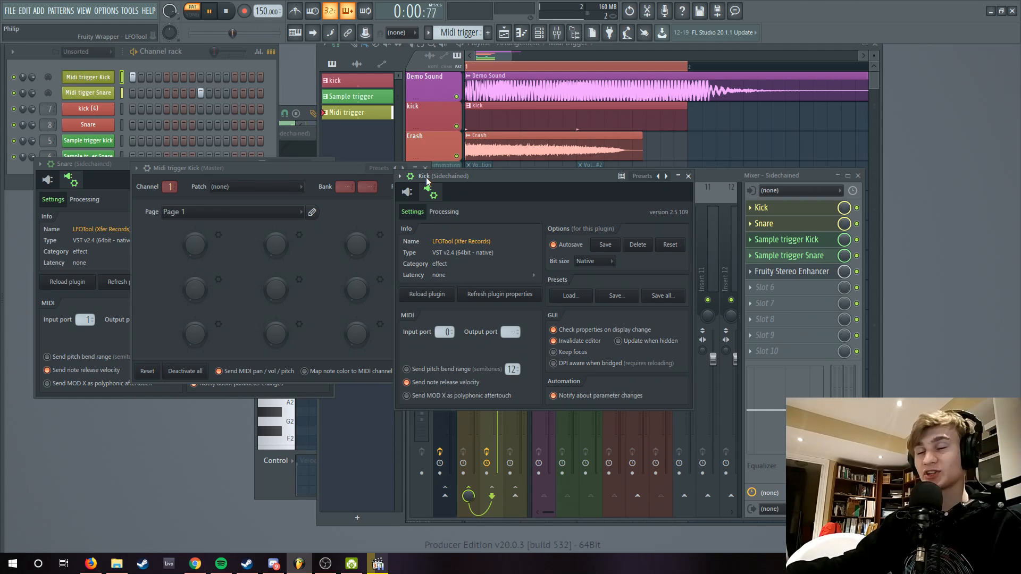
{"action": "left_click", "coordinate": [345, 171]}
{"action": "left_click", "coordinate": [425, 168]}
Compare the Midi trigger Snare channel's port with the Snare LFOTool's MIDI input port, and close the channel's window
{"action": "left_click", "coordinate": [100, 96]}
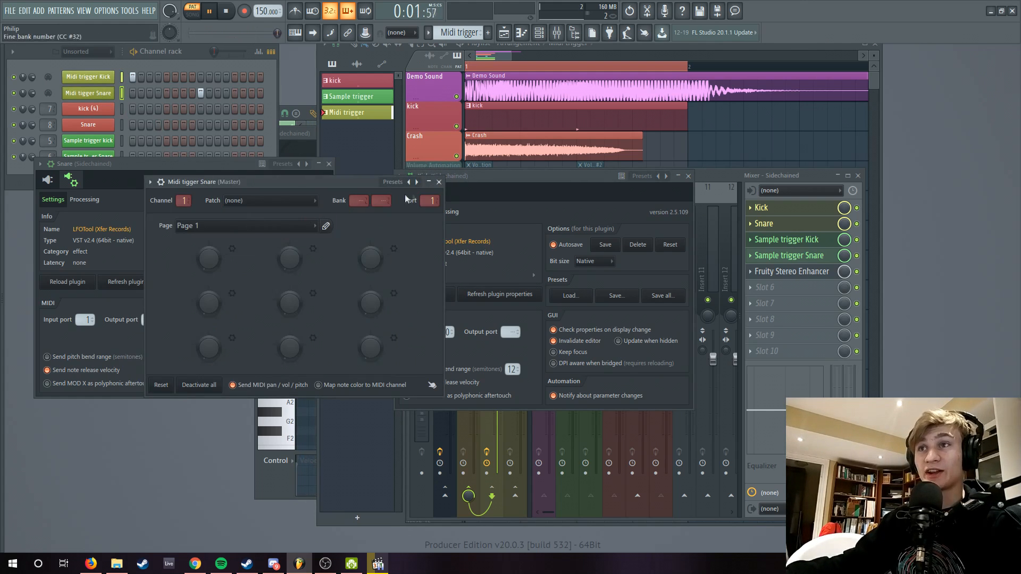
{"action": "left_click", "coordinate": [83, 171]}
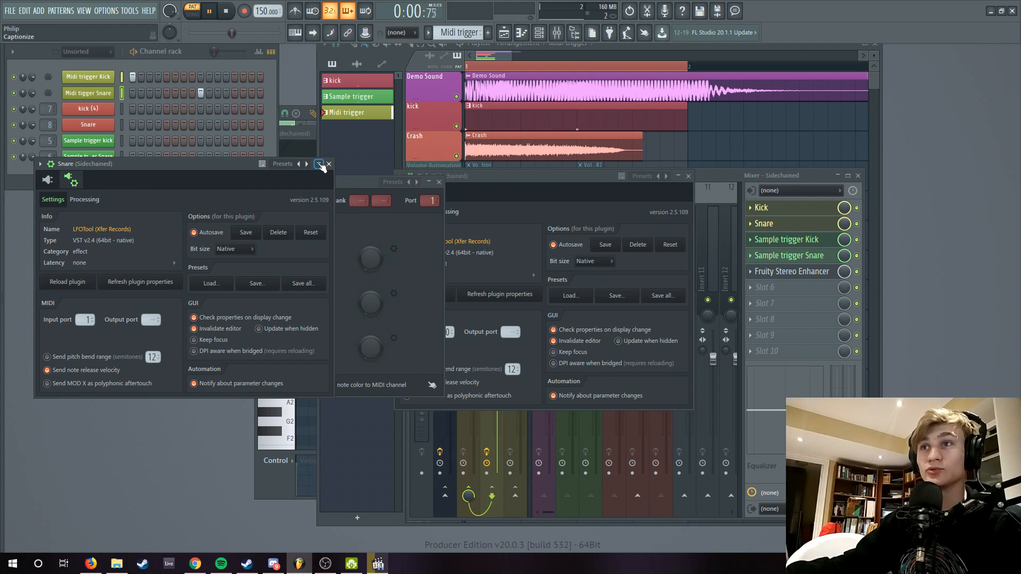
{"action": "left_click", "coordinate": [439, 182]}
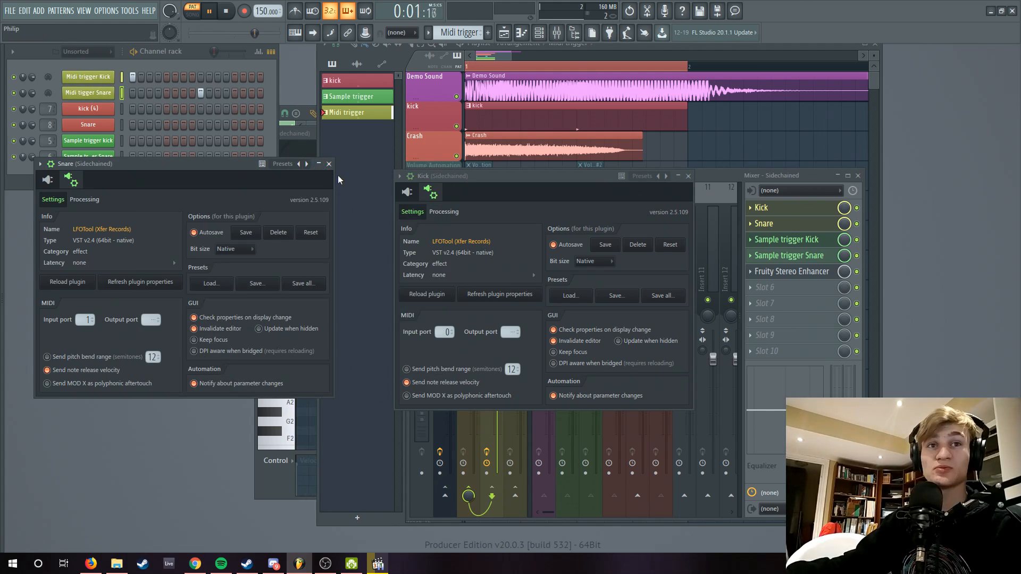
Close the LFOTool and Sample trigger Kick windows and the mixer, and play the playlist arrangement in song mode
{"action": "left_click", "coordinate": [329, 164]}
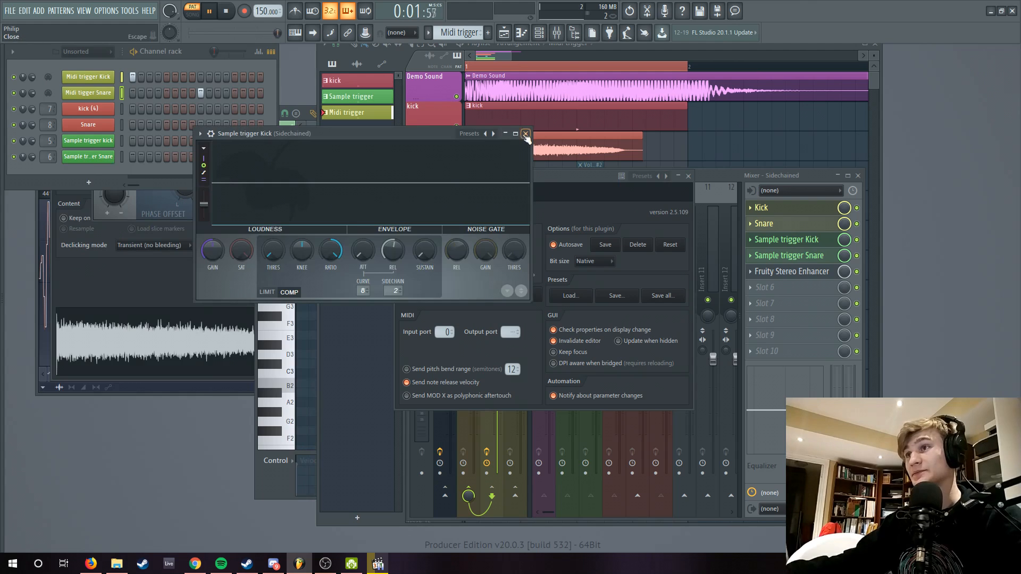
{"action": "left_click", "coordinate": [527, 131]}
{"action": "left_click", "coordinate": [690, 178]}
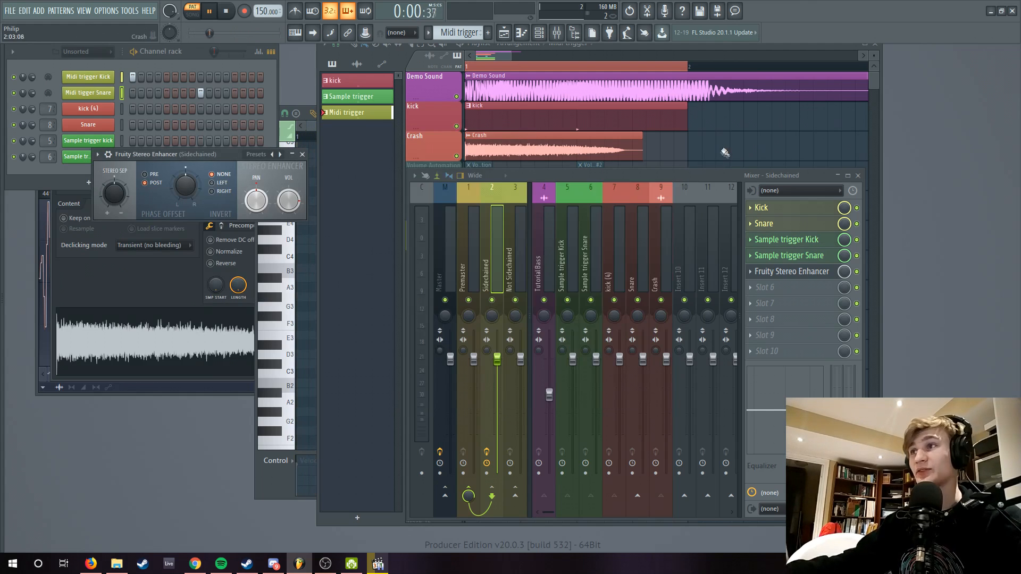
{"action": "key", "text": "Escape"}
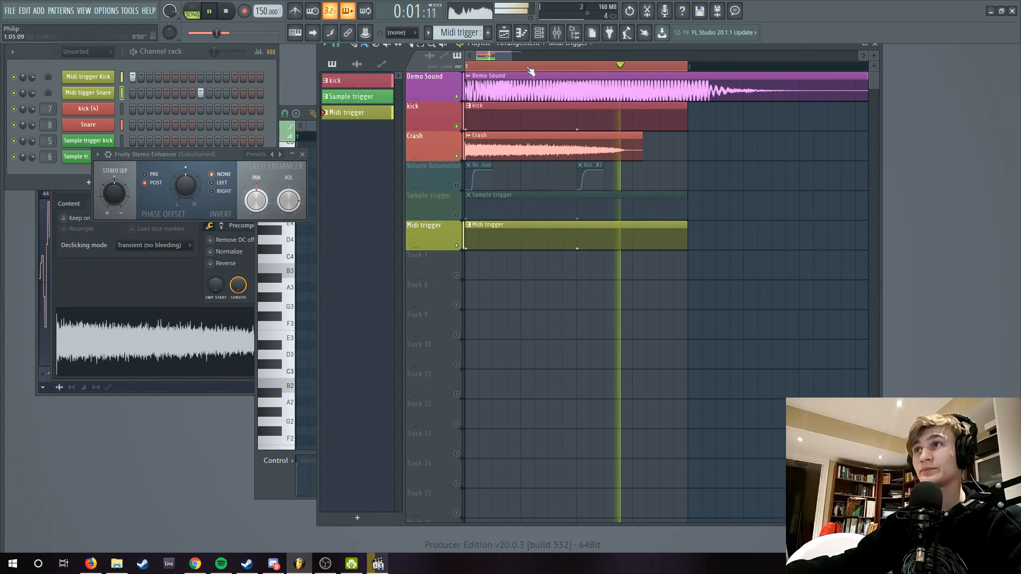